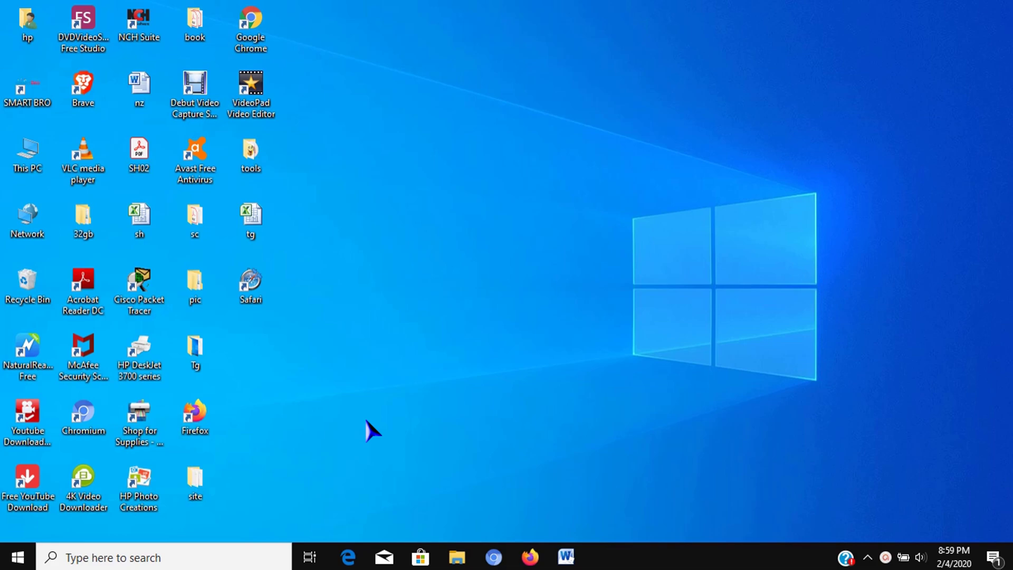
# Open the Start menu and scroll its app list from 3D Viewer down to Youtube Downloader HD.
pyautogui.click(18, 556)
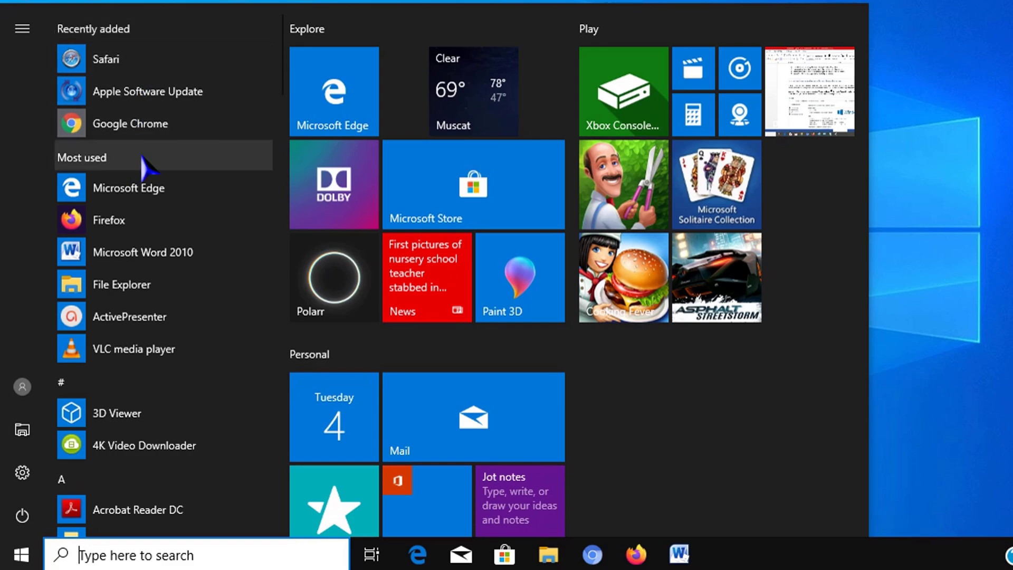
pyautogui.scroll(-10, 142, 406)
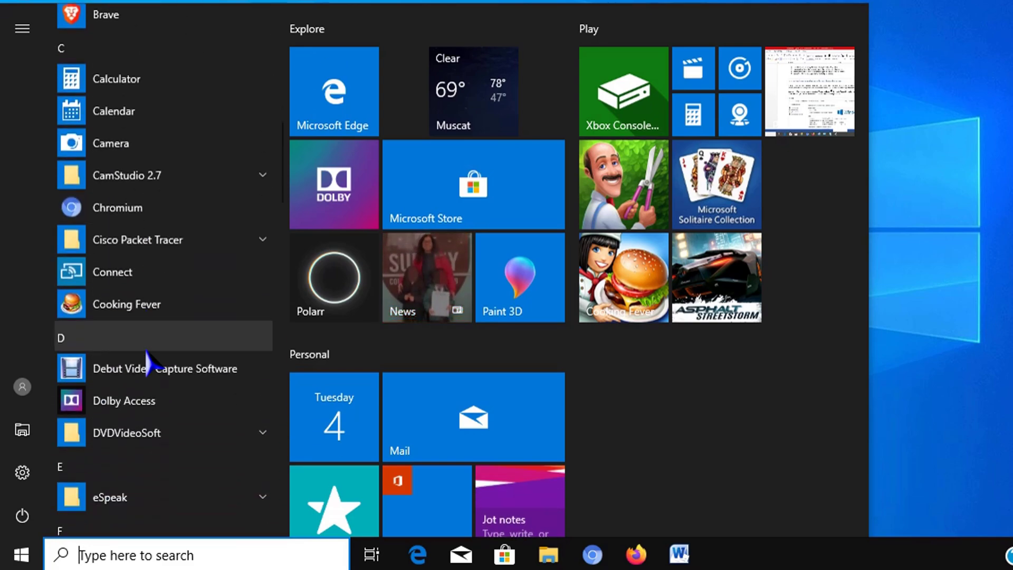
pyautogui.scroll(-4, 148, 362)
pyautogui.scroll(-10, 150, 359)
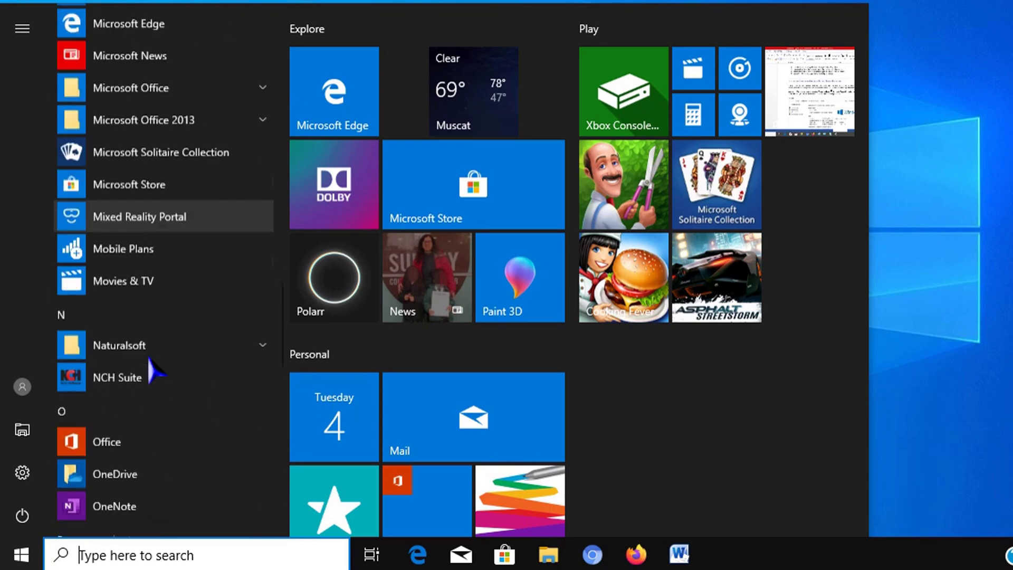
pyautogui.scroll(-12, 156, 372)
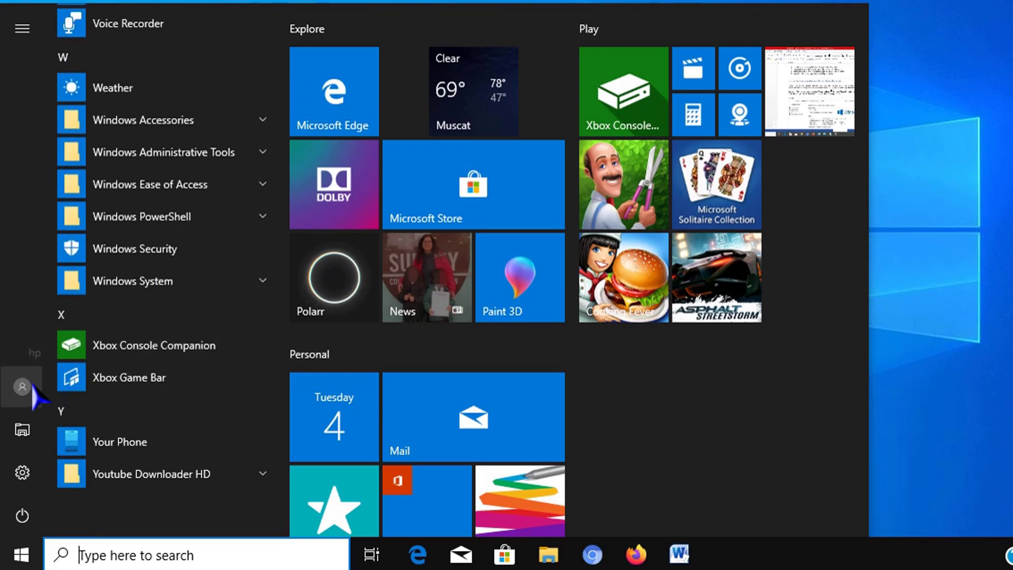
pyautogui.moveTo(27, 383)
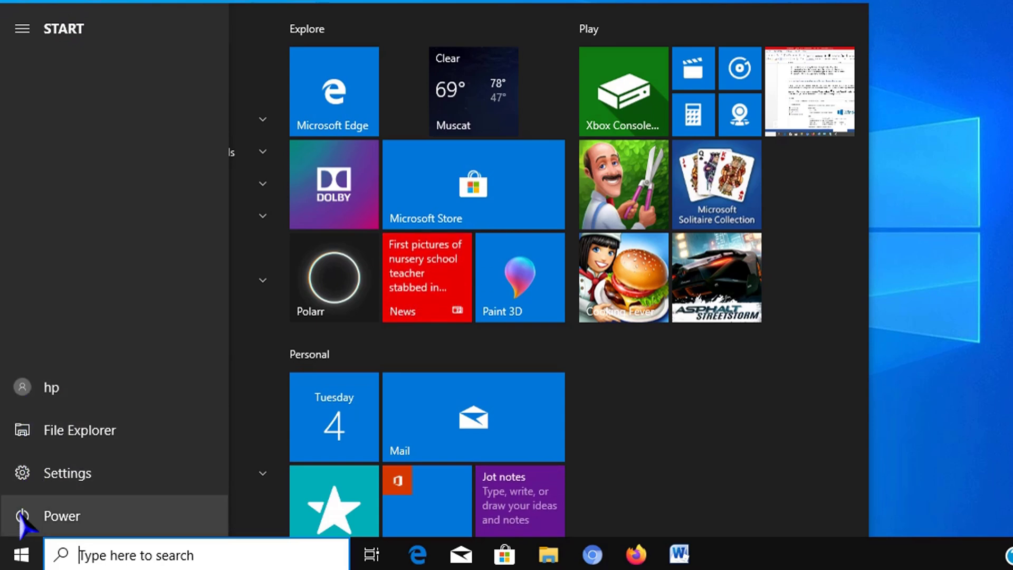
# View the account's Lock and Sign out options, then restart the PC from the Power menu.
pyautogui.click(22, 388)
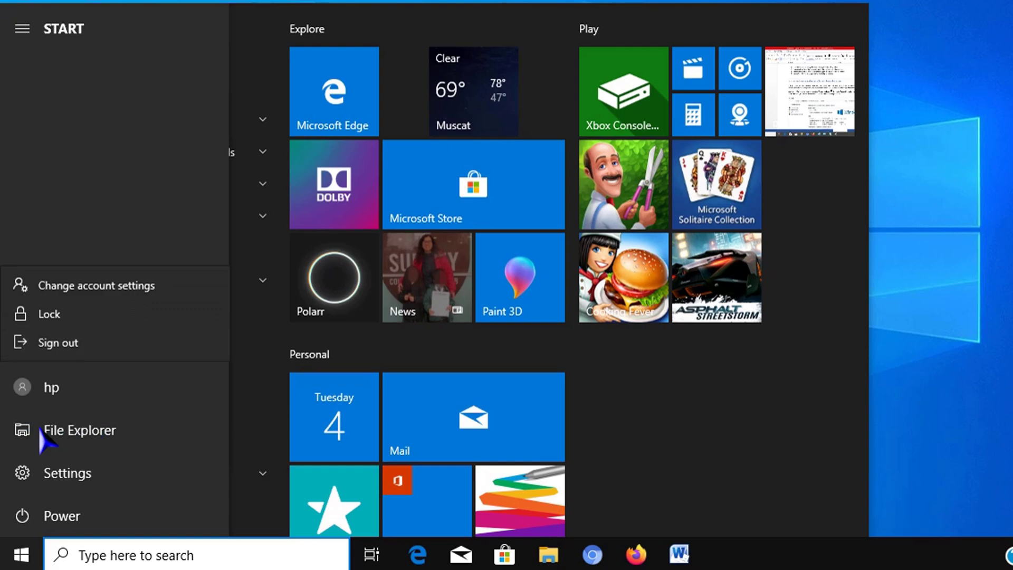
pyautogui.click(87, 438)
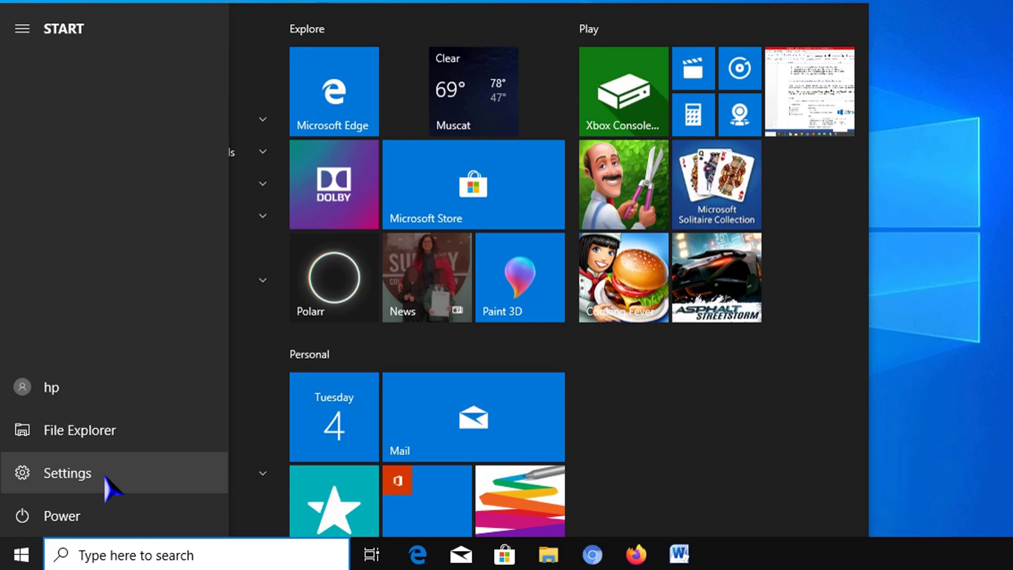
pyautogui.click(57, 517)
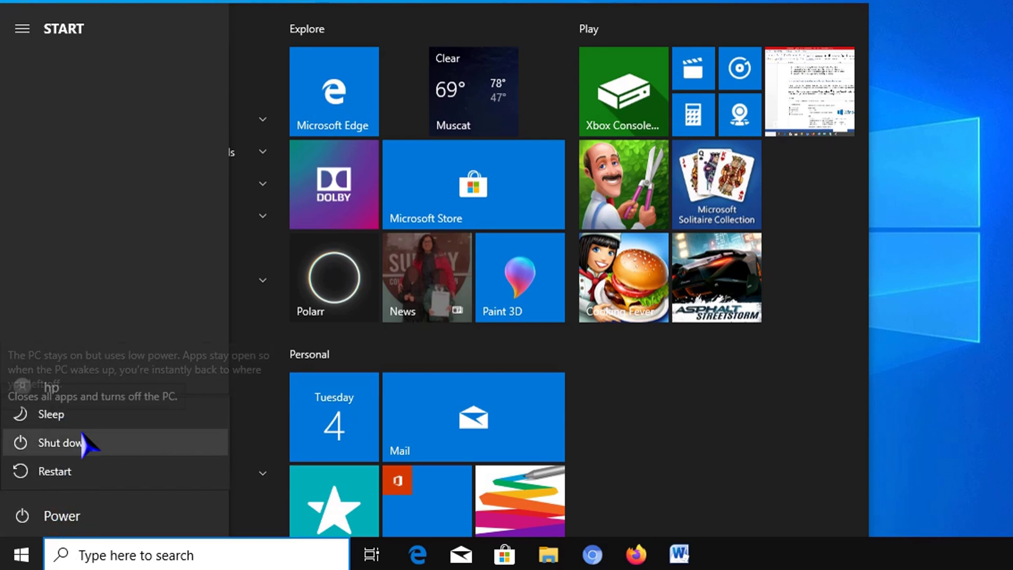
pyautogui.click(86, 470)
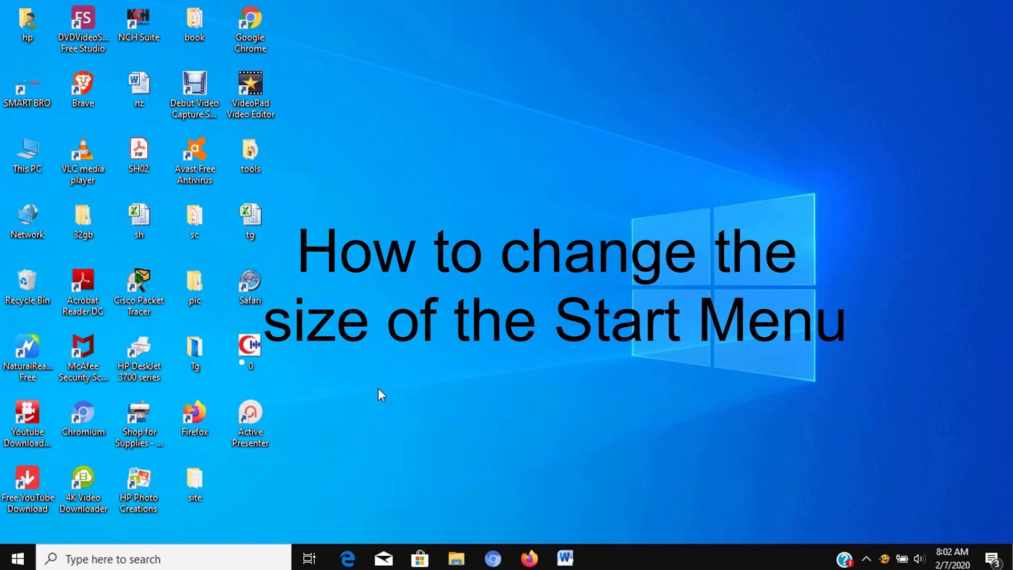
# Drag the Start menu's top-right corner outward so the Play and Personal tile groups fit.
pyautogui.click(21, 560)
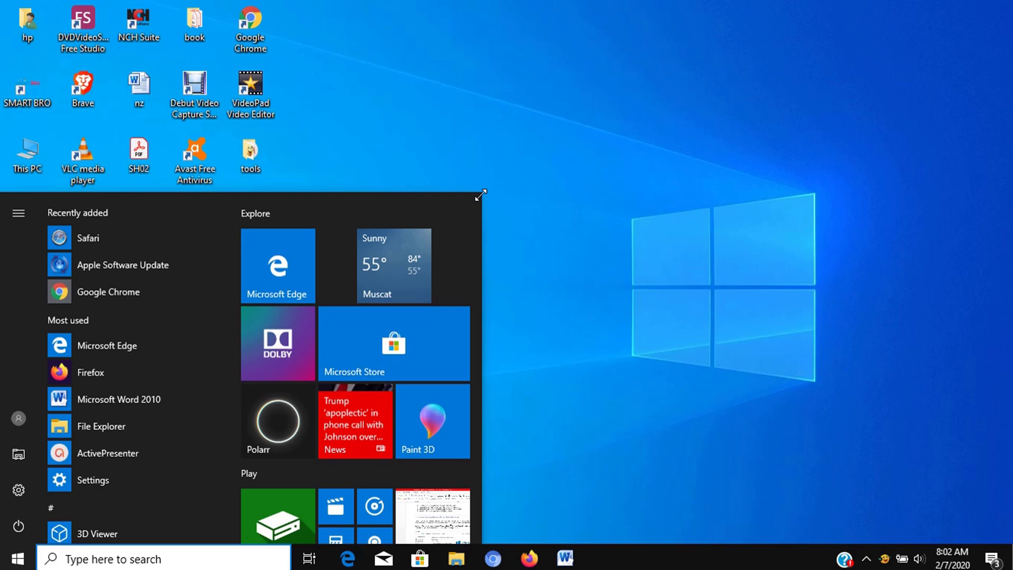
pyautogui.moveTo(480, 194); pyautogui.dragTo(838, 64)
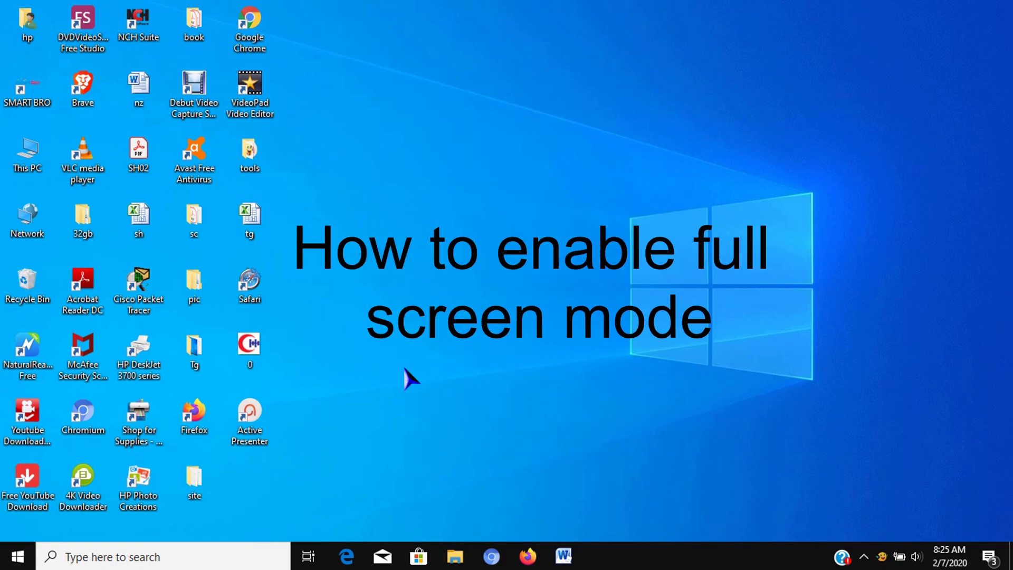
# Turn on 'Use Start full screen' in Settings > Personalization > Start.
pyautogui.click(18, 556)
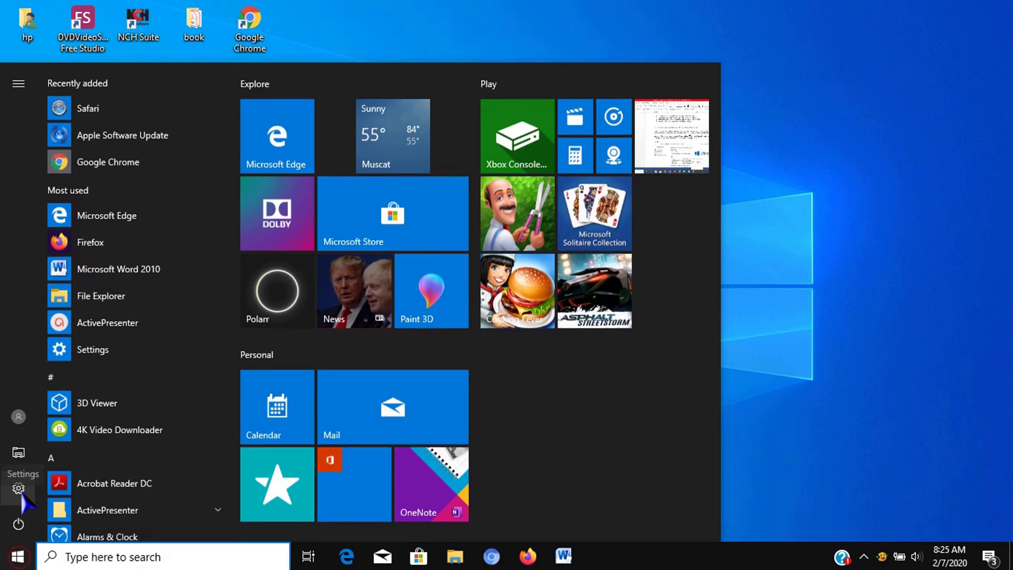
pyautogui.click(19, 487)
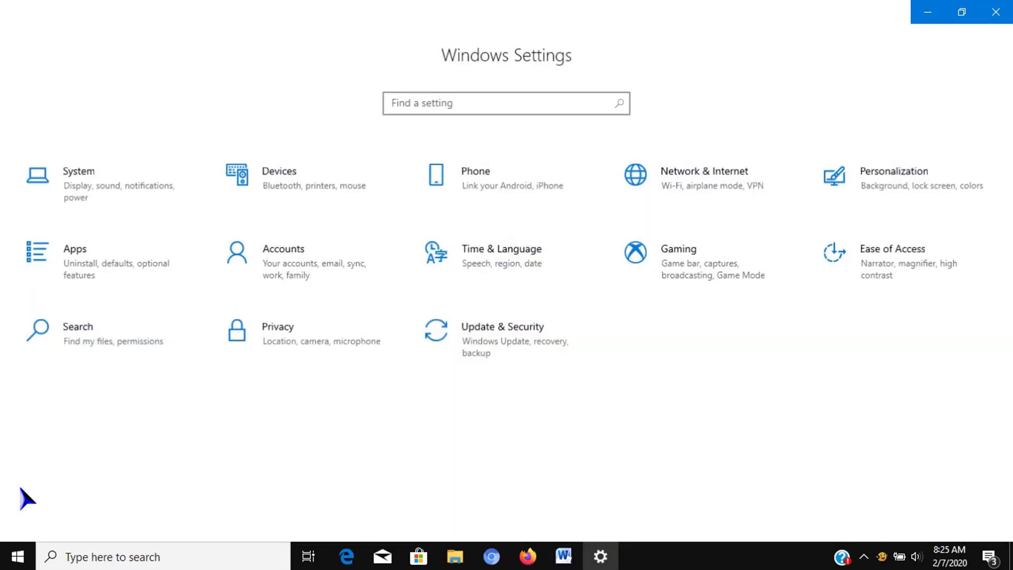
pyautogui.click(885, 183)
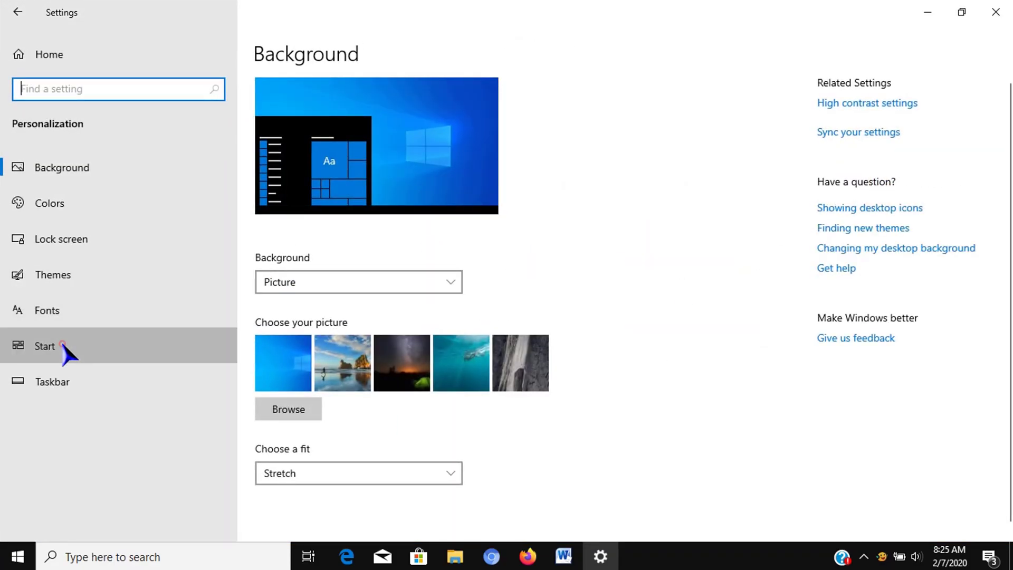
pyautogui.click(63, 344)
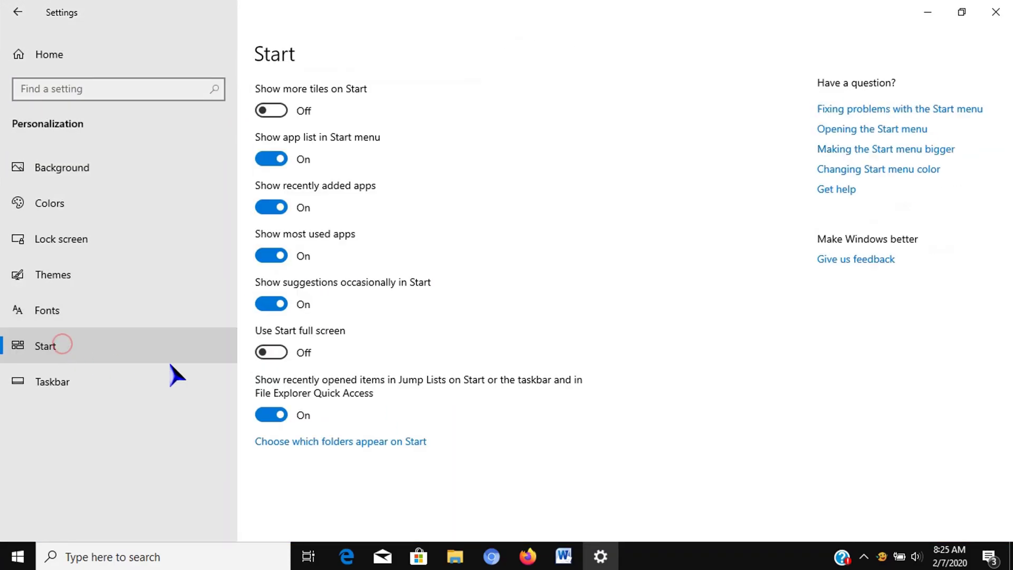
pyautogui.click(281, 357)
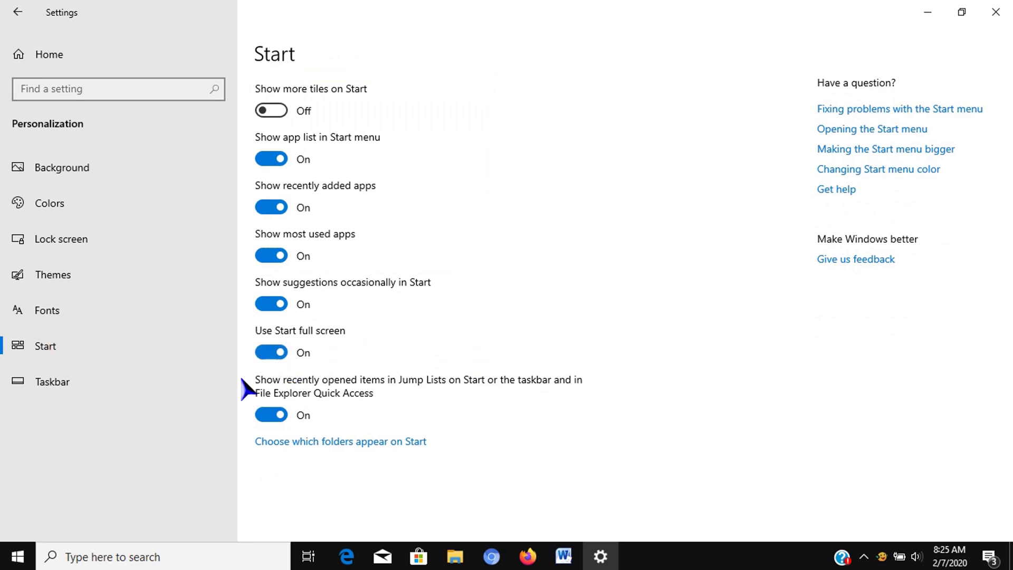
# Preview the full-screen Start, then switch full screen back off and close Settings.
pyautogui.click(18, 556)
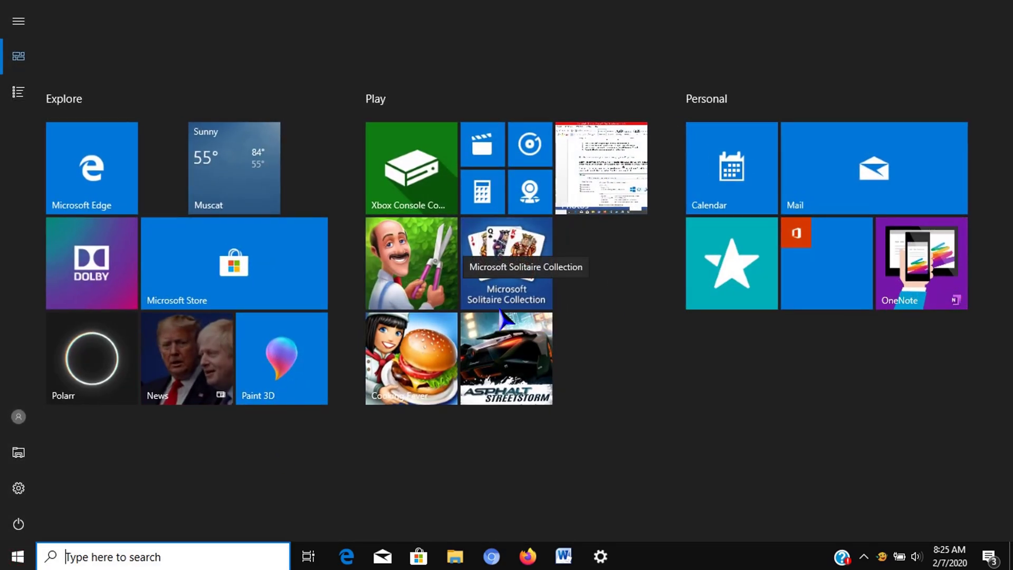
pyautogui.moveTo(601, 556)
pyautogui.click(564, 485)
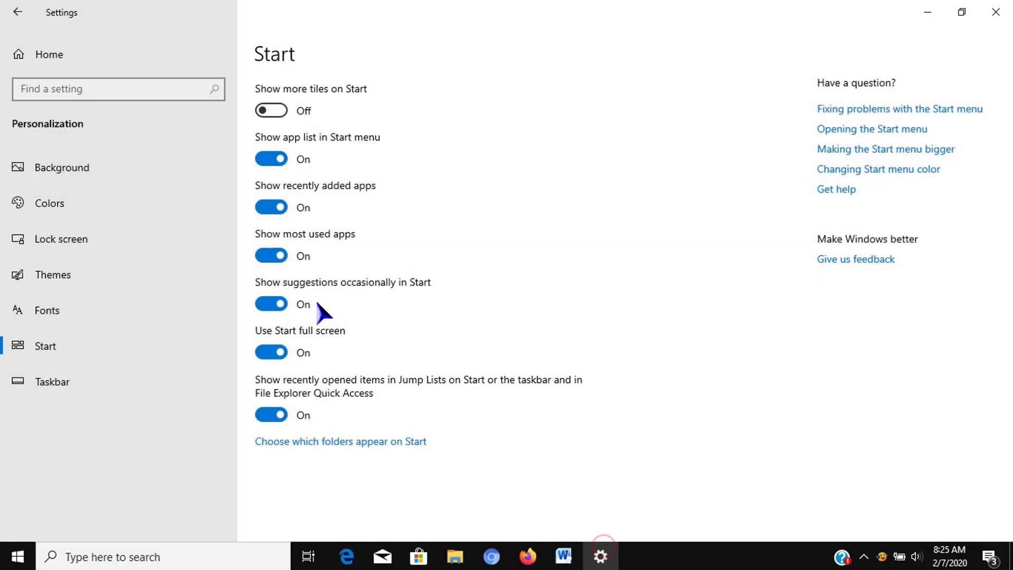
pyautogui.click(270, 357)
pyautogui.click(17, 556)
pyautogui.click(779, 339)
pyautogui.click(992, 13)
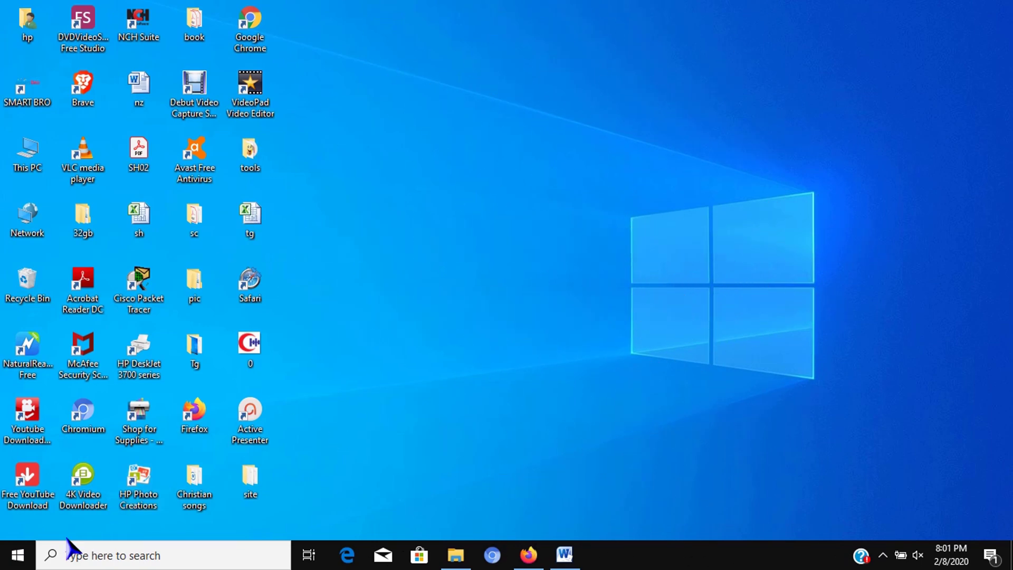
pyautogui.click(27, 555)
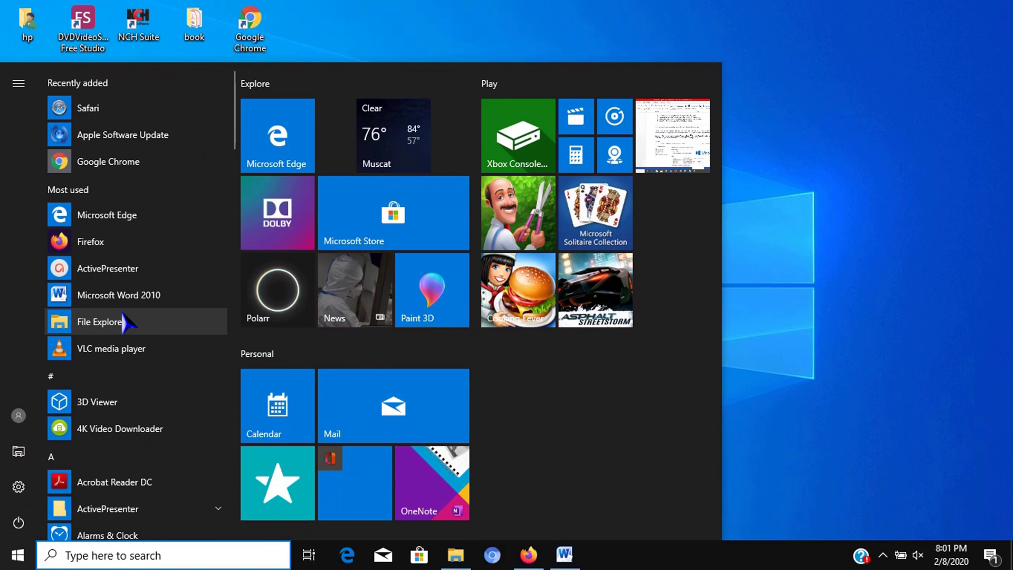
pyautogui.rightClick(110, 348)
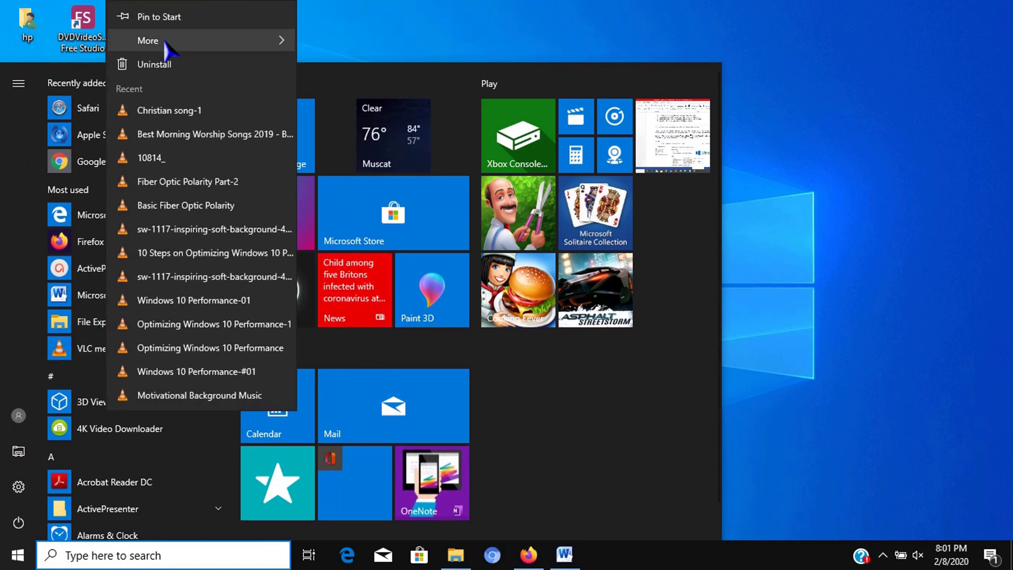
pyautogui.click(170, 17)
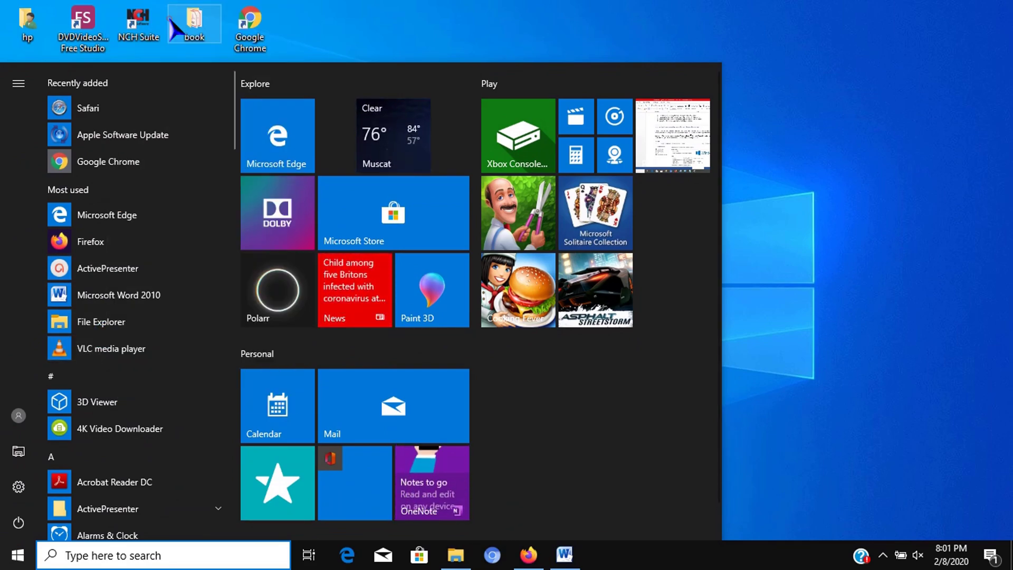
pyautogui.rightClick(140, 481)
pyautogui.click(202, 82)
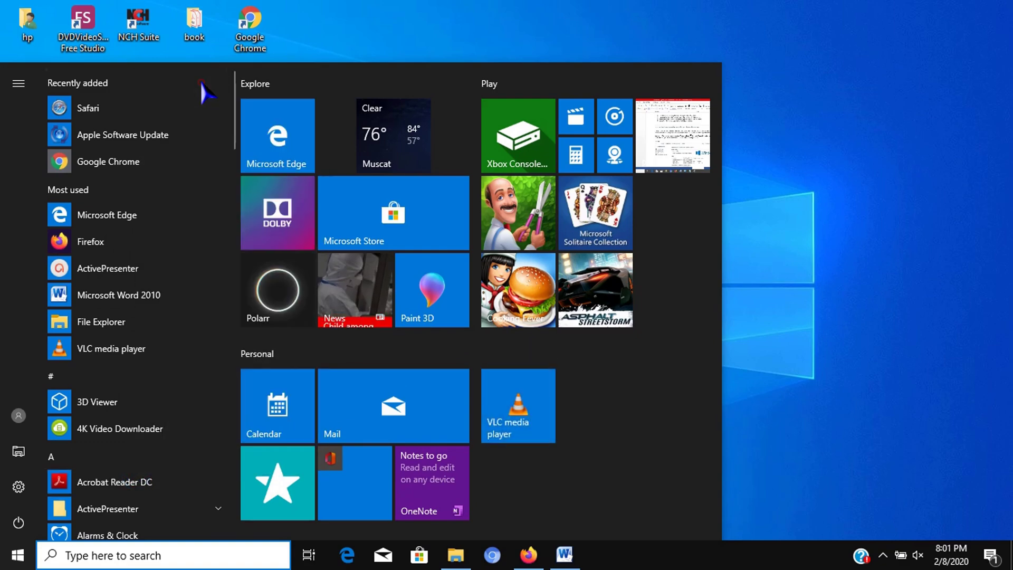
pyautogui.click(743, 294)
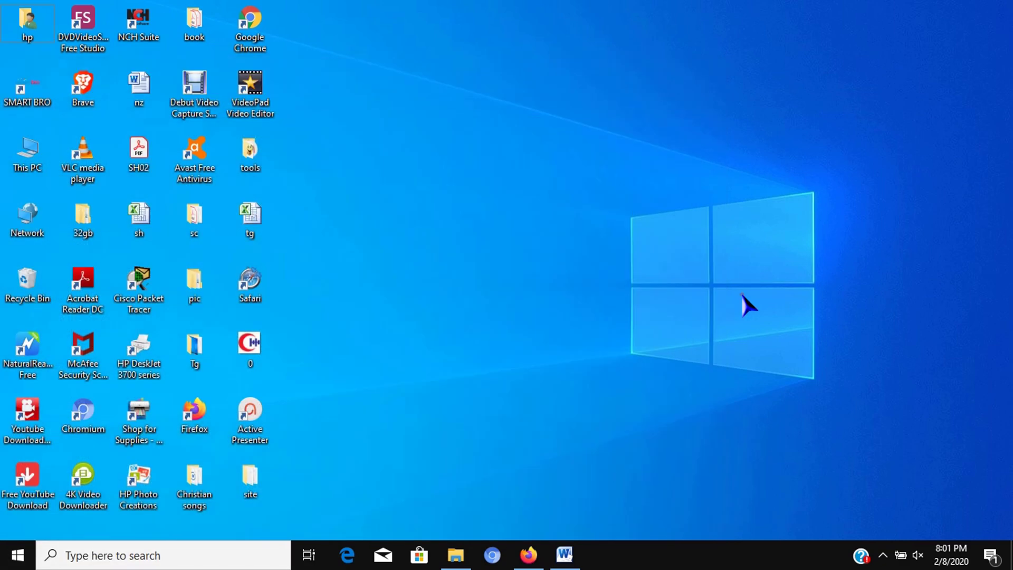
pyautogui.click(272, 244)
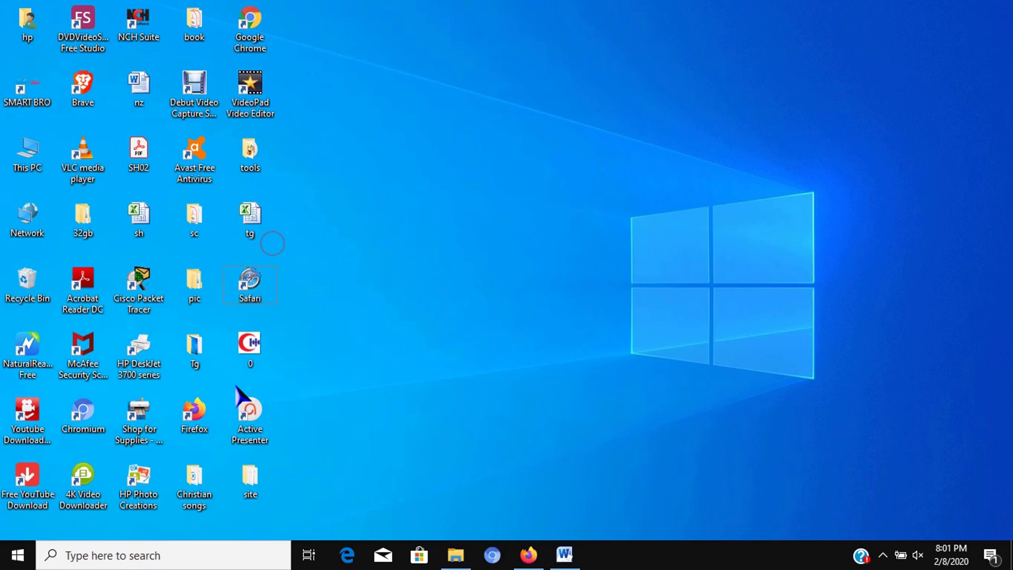
pyautogui.rightClick(195, 406)
pyautogui.click(256, 204)
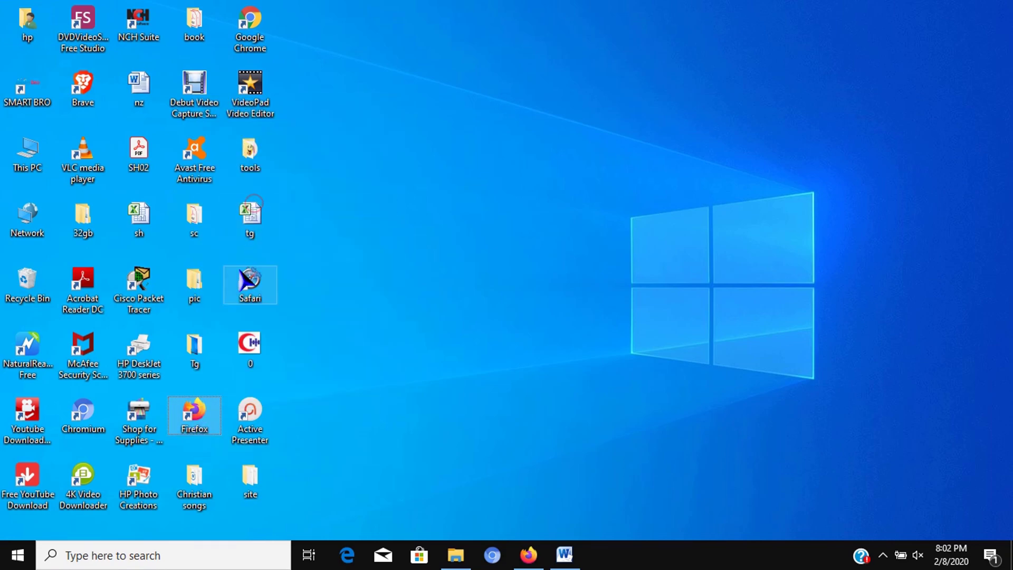
pyautogui.rightClick(201, 284)
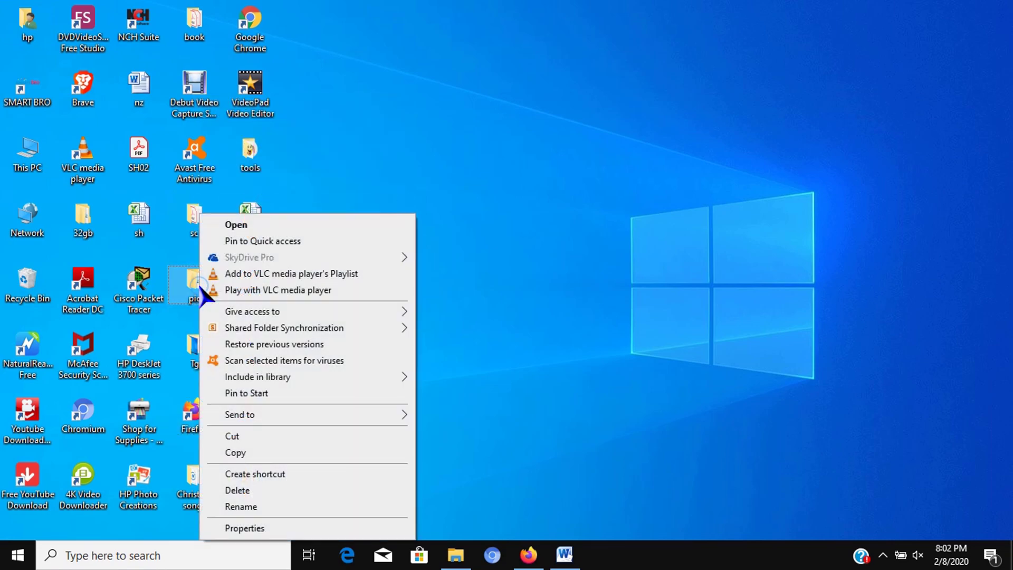
pyautogui.click(267, 393)
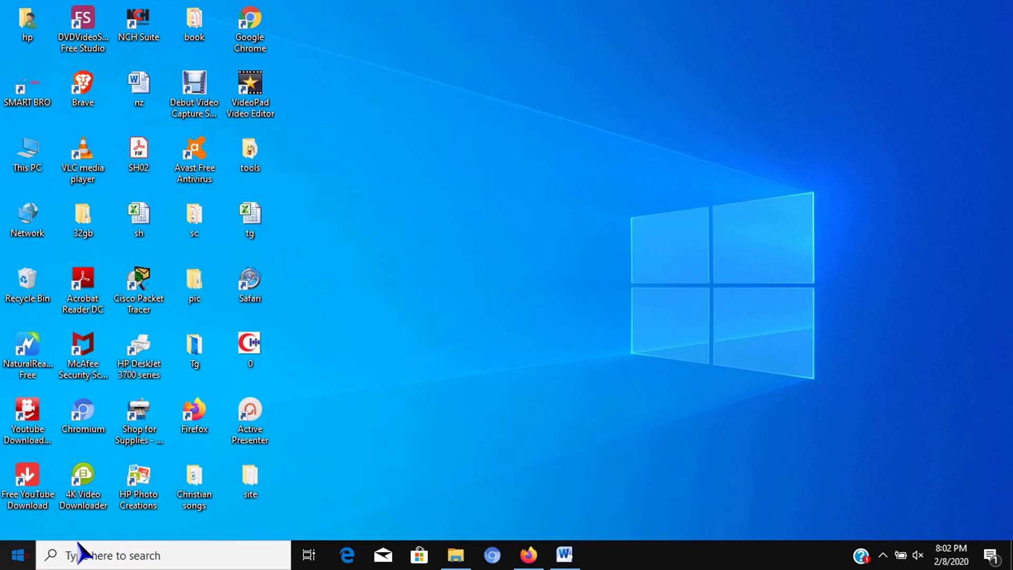
pyautogui.click(18, 555)
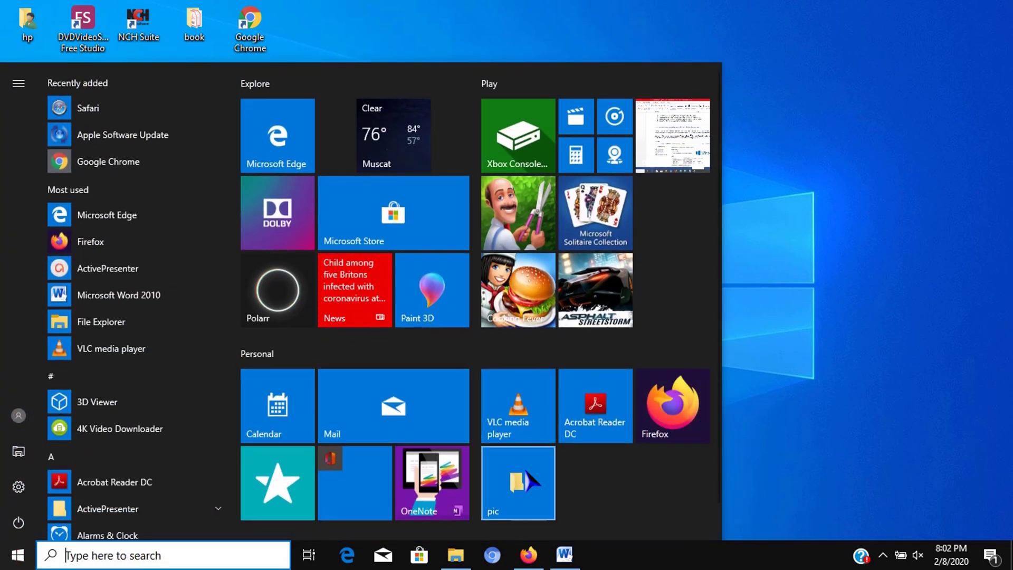
pyautogui.click(797, 398)
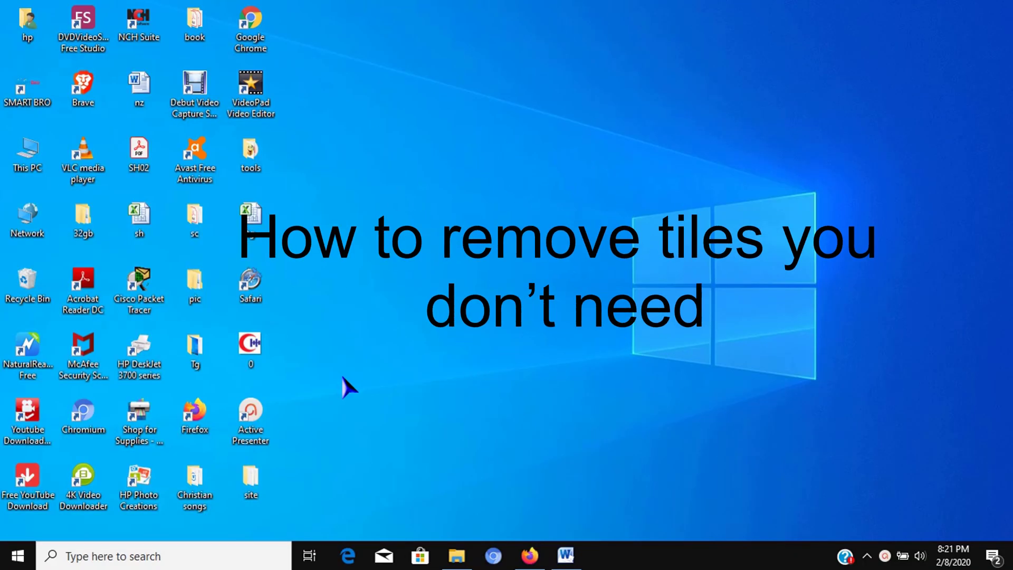
# Unpin the Firefox, Cooking Fever and Asphalt Street Storm tiles, then close Start.
pyautogui.click(17, 556)
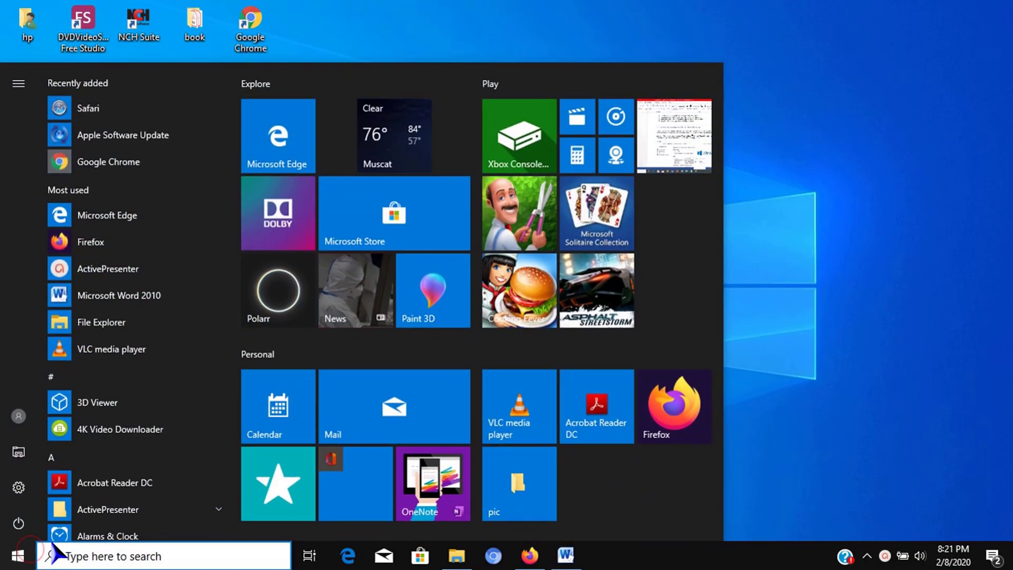
pyautogui.rightClick(686, 402)
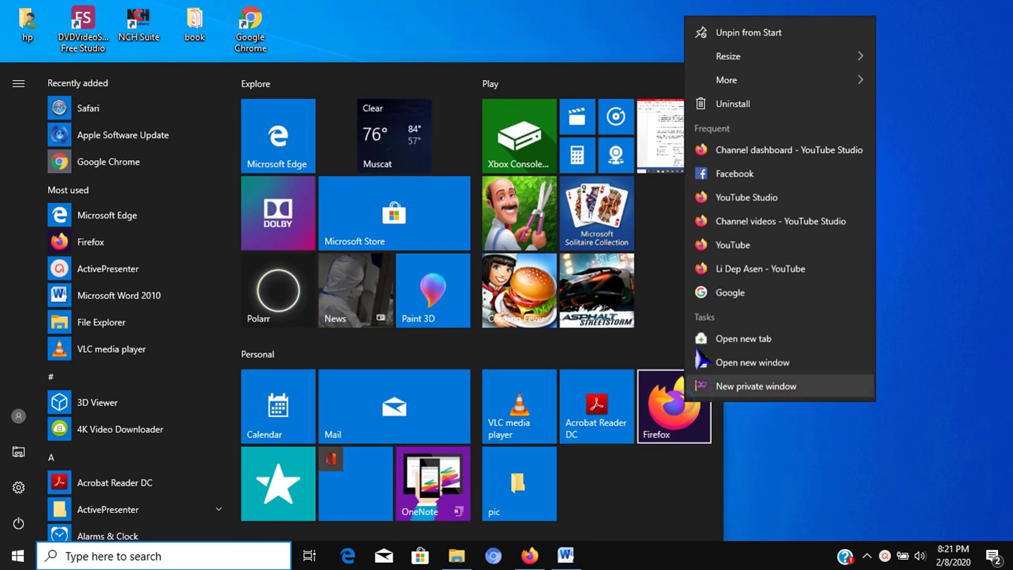
pyautogui.click(742, 32)
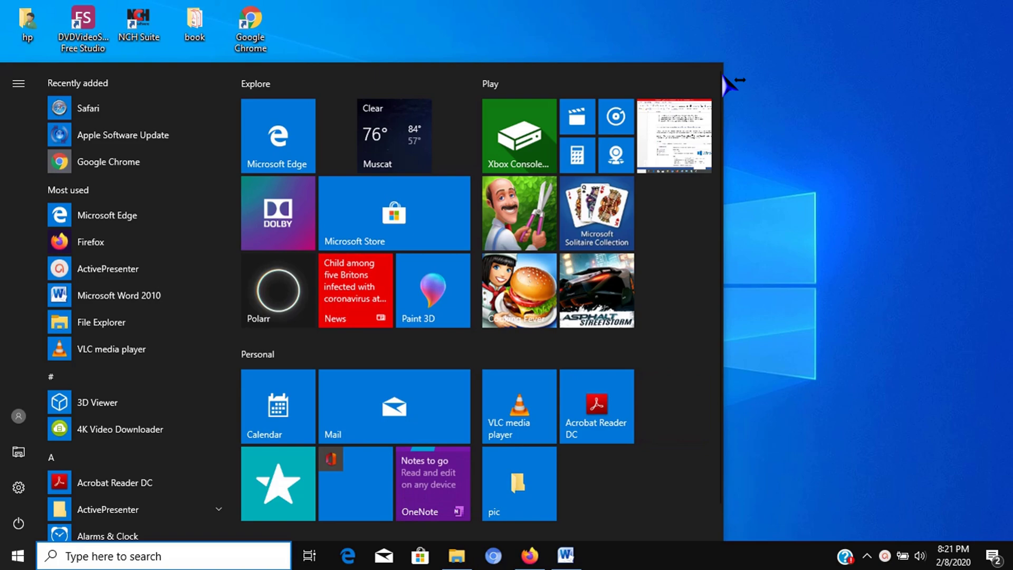
pyautogui.rightClick(532, 292)
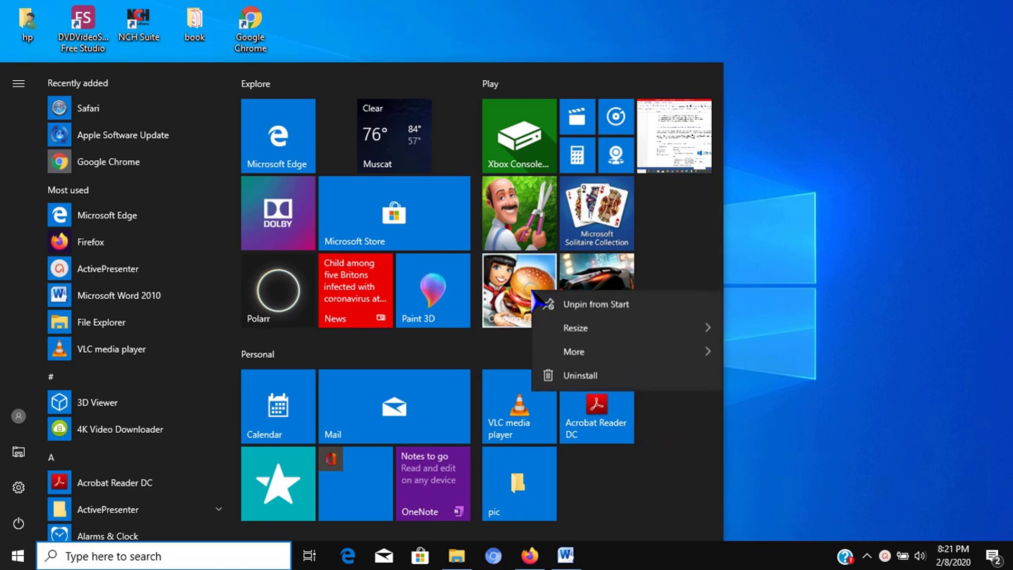
pyautogui.click(598, 305)
pyautogui.rightClick(599, 317)
pyautogui.click(634, 323)
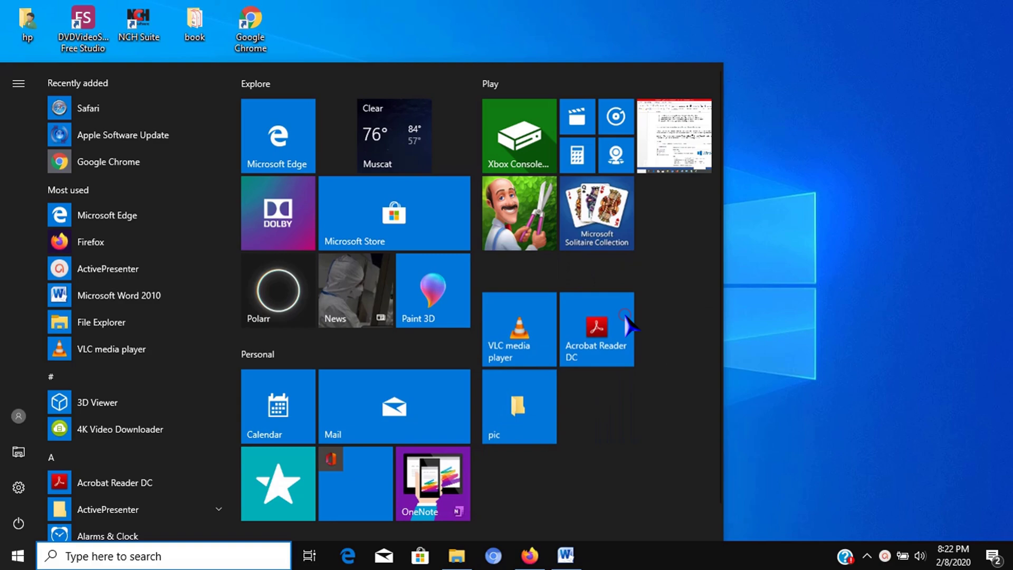
pyautogui.click(762, 324)
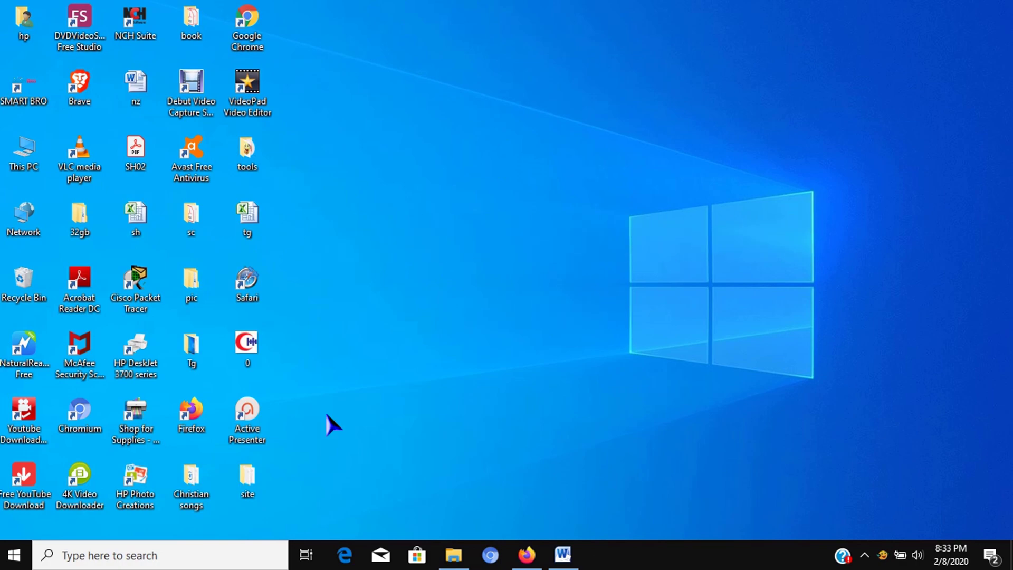
# Resize the Mail tile to Medium and Gardenscapes to Small, then bring up Solitaire's tile options.
pyautogui.click(14, 555)
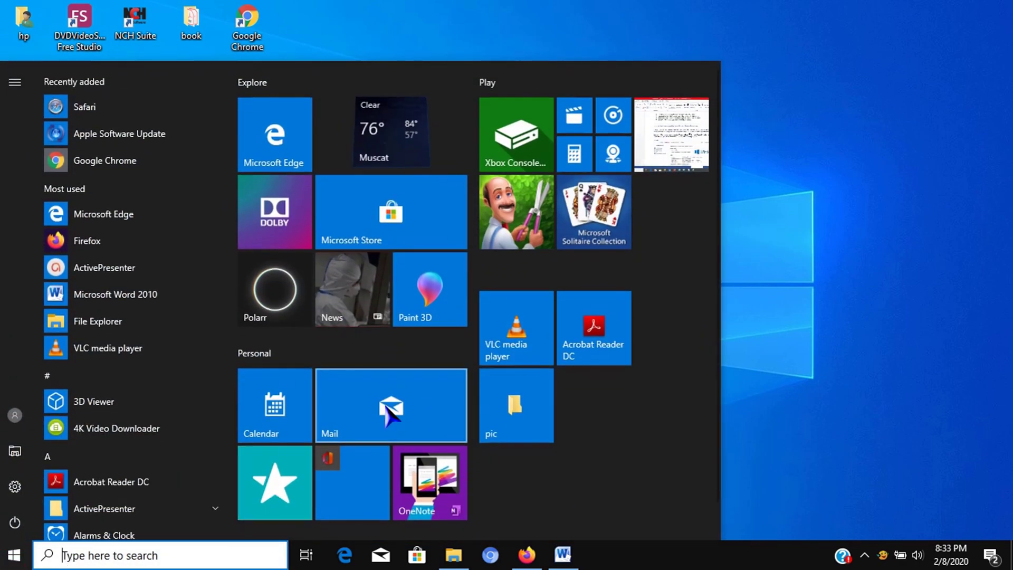
pyautogui.rightClick(389, 414)
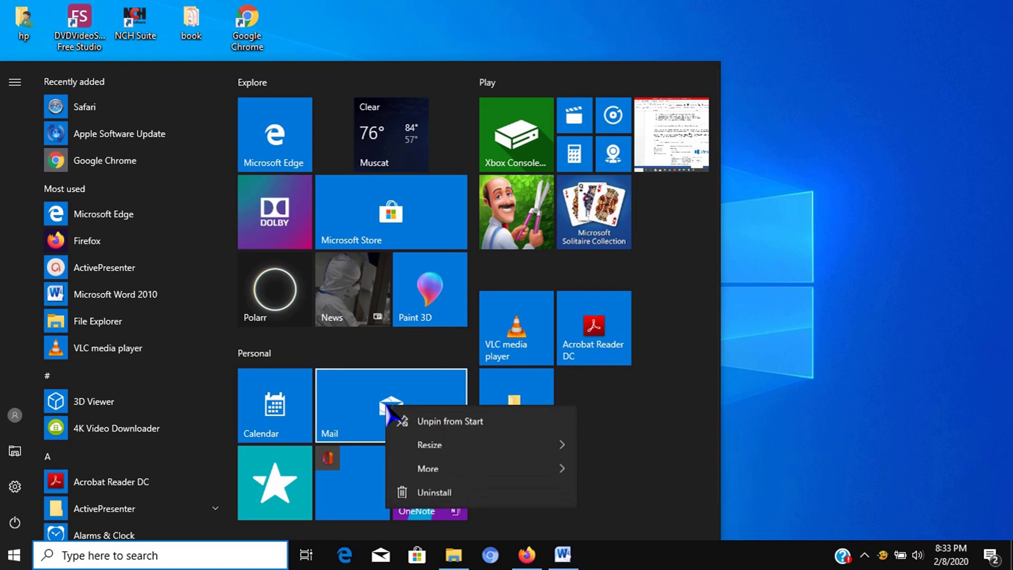
pyautogui.click(430, 445)
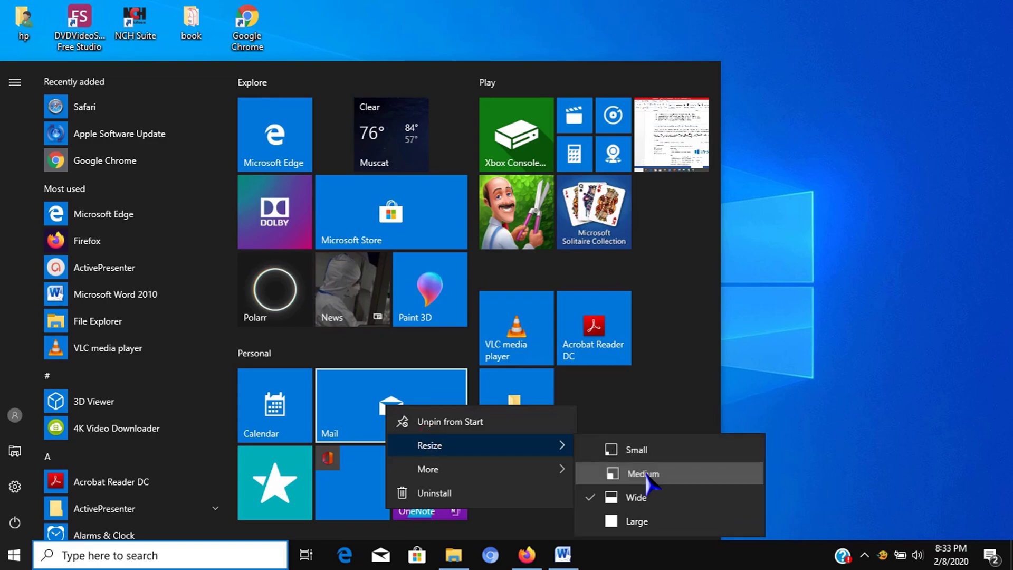
pyautogui.click(635, 474)
pyautogui.rightClick(527, 225)
pyautogui.click(572, 264)
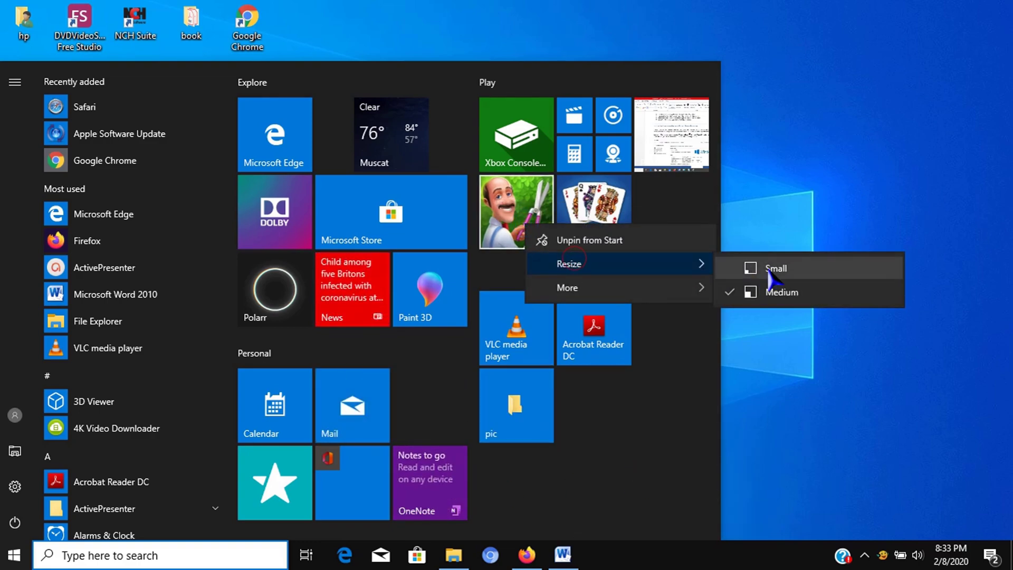
pyautogui.click(781, 267)
pyautogui.rightClick(611, 207)
# Resize the Solitaire tile to Small and close Start.
pyautogui.click(669, 240)
pyautogui.click(840, 255)
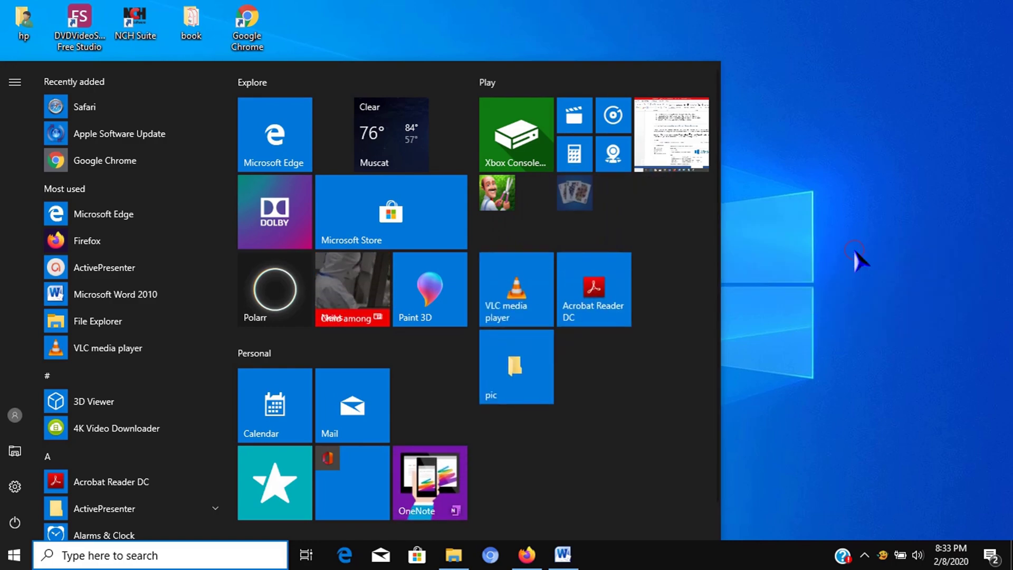
pyautogui.click(855, 260)
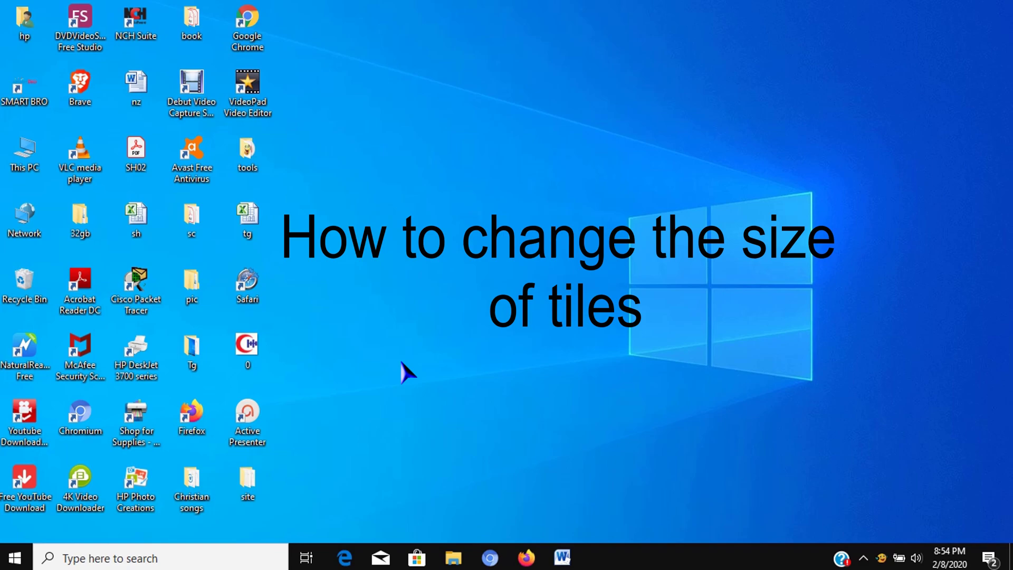
# Turn Live Tile off for the News and OneNote tiles, then close Start.
pyautogui.click(13, 557)
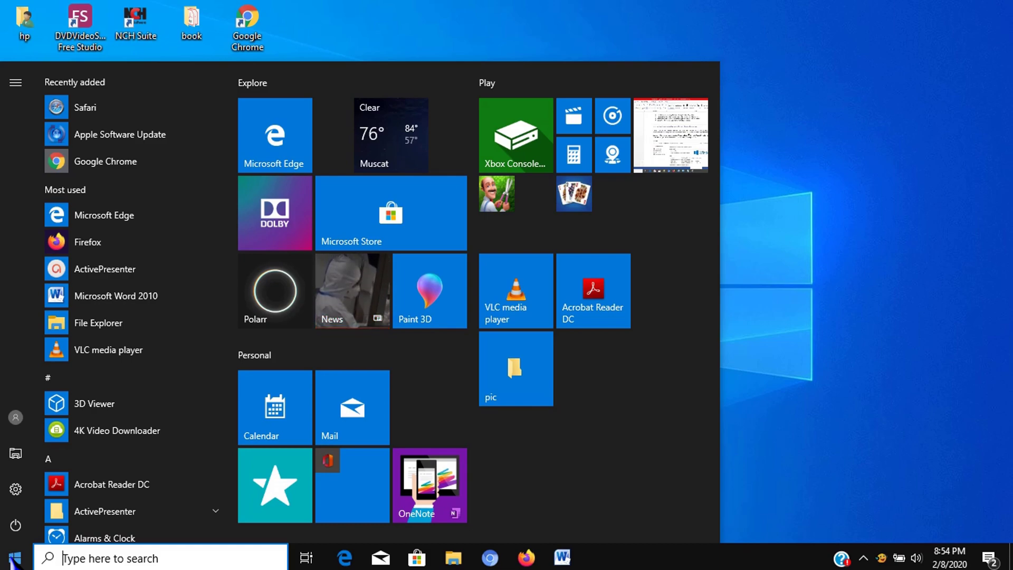
pyautogui.rightClick(362, 304)
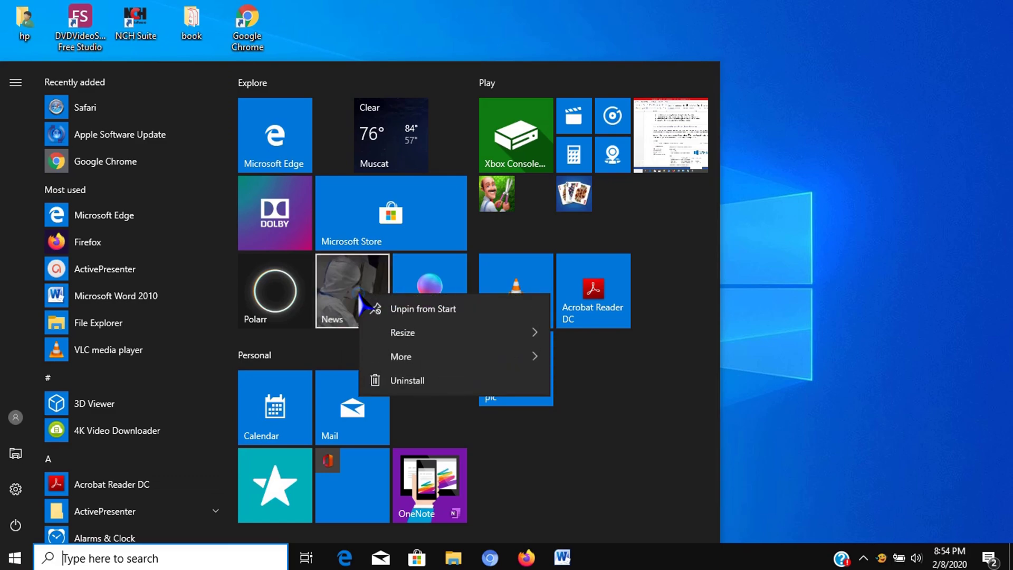
pyautogui.moveTo(413, 362)
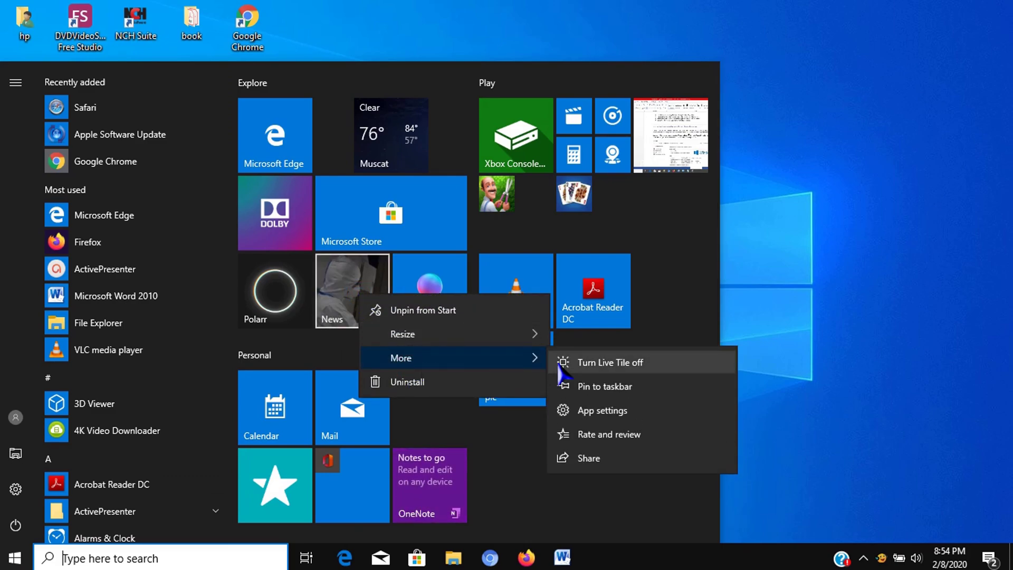
pyautogui.click(586, 363)
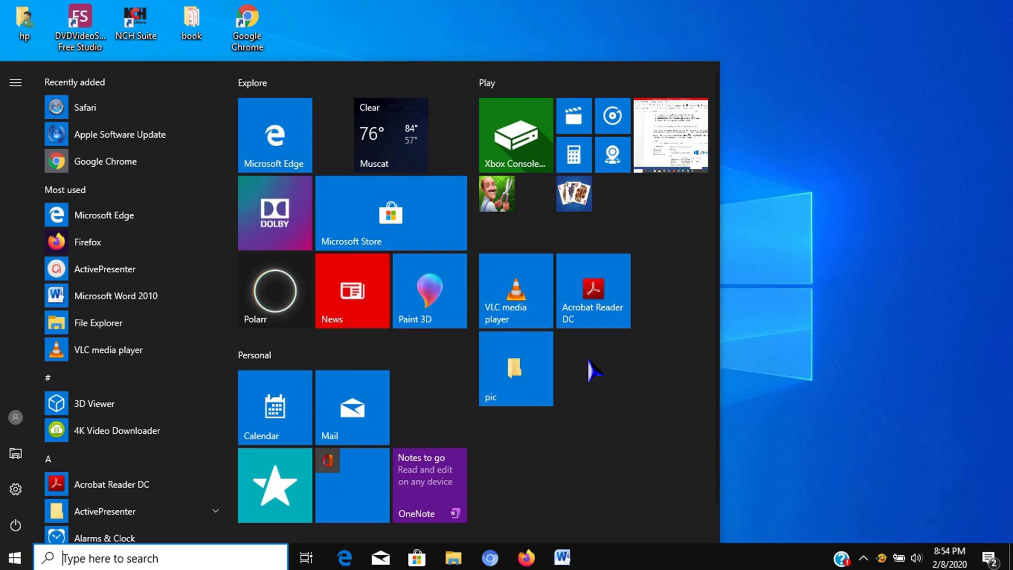
pyautogui.rightClick(431, 454)
pyautogui.moveTo(536, 420)
pyautogui.click(671, 410)
pyautogui.press('Escape')
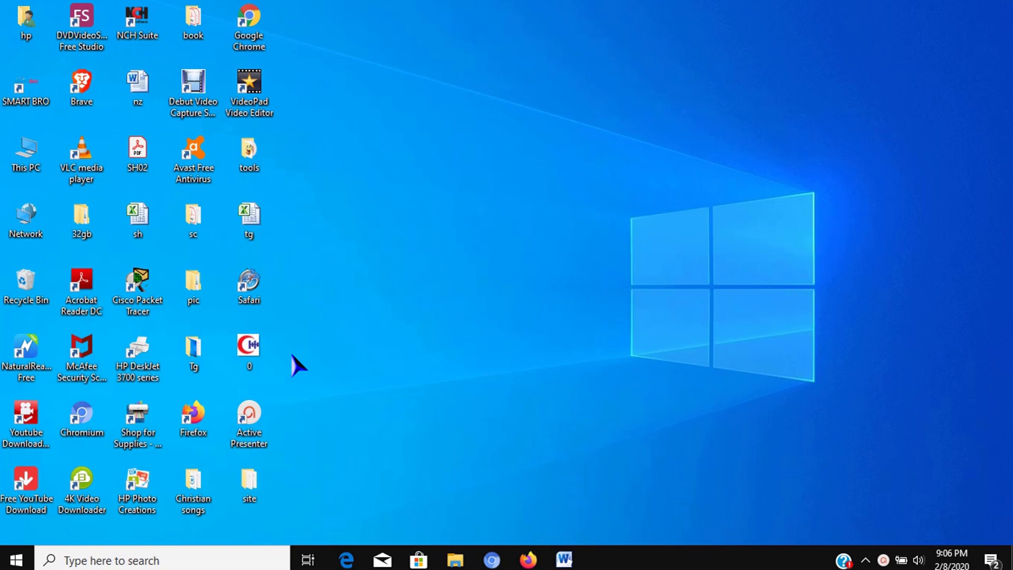
# Move Solitaire under Gardenscapes, Acrobat beside them, Store under VLC, pic beside VLC, News and Paint 3D by Dolby.
pyautogui.click(16, 560)
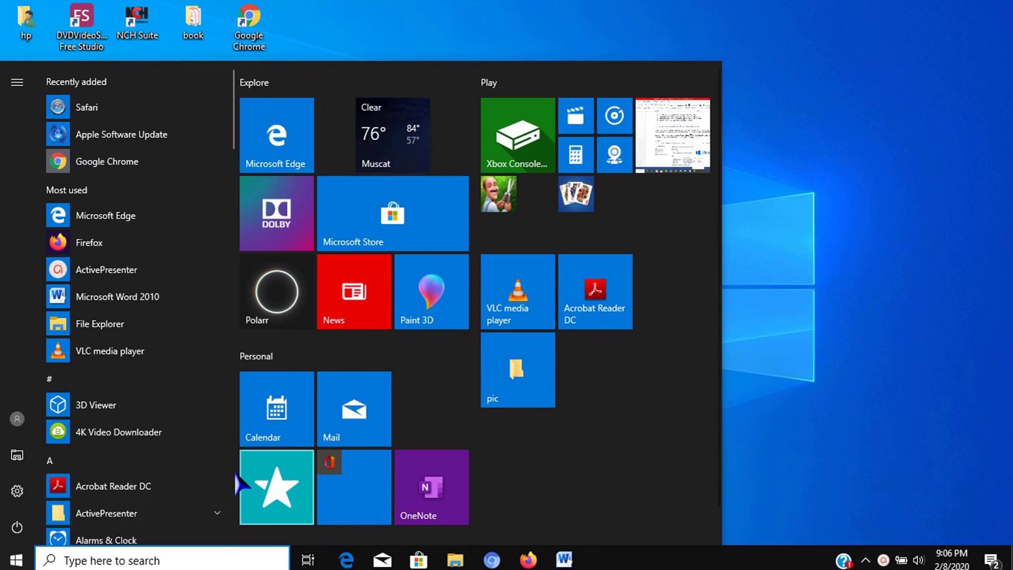
pyautogui.moveTo(579, 193); pyautogui.dragTo(501, 238)
pyautogui.moveTo(594, 329); pyautogui.dragTo(555, 214)
pyautogui.moveTo(401, 216); pyautogui.dragTo(561, 407)
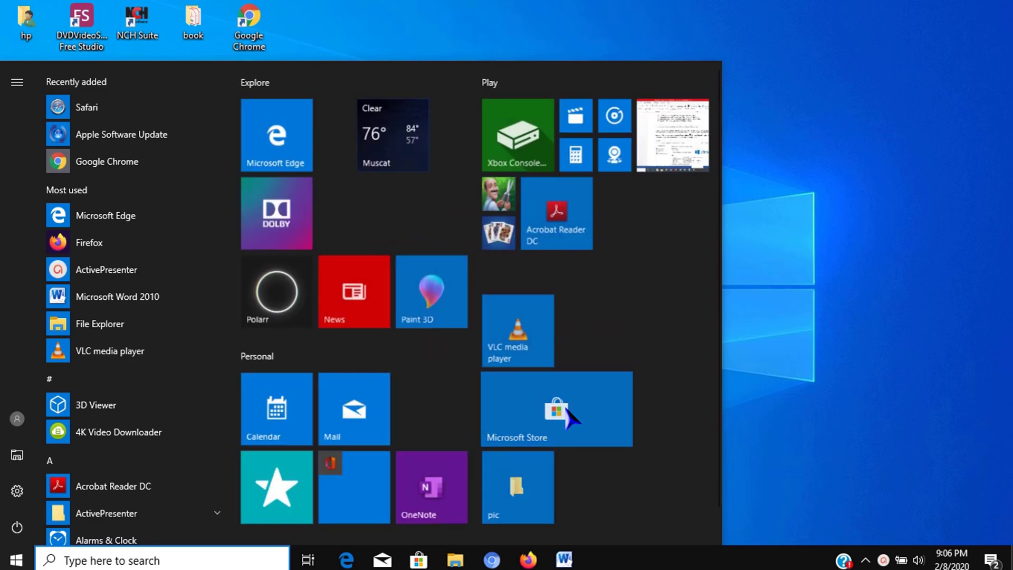
pyautogui.moveTo(530, 497)
pyautogui.mouseDown()
pyautogui.moveTo(662, 353)
pyautogui.moveTo(616, 342)
pyautogui.moveTo(616, 355)
pyautogui.mouseUp()
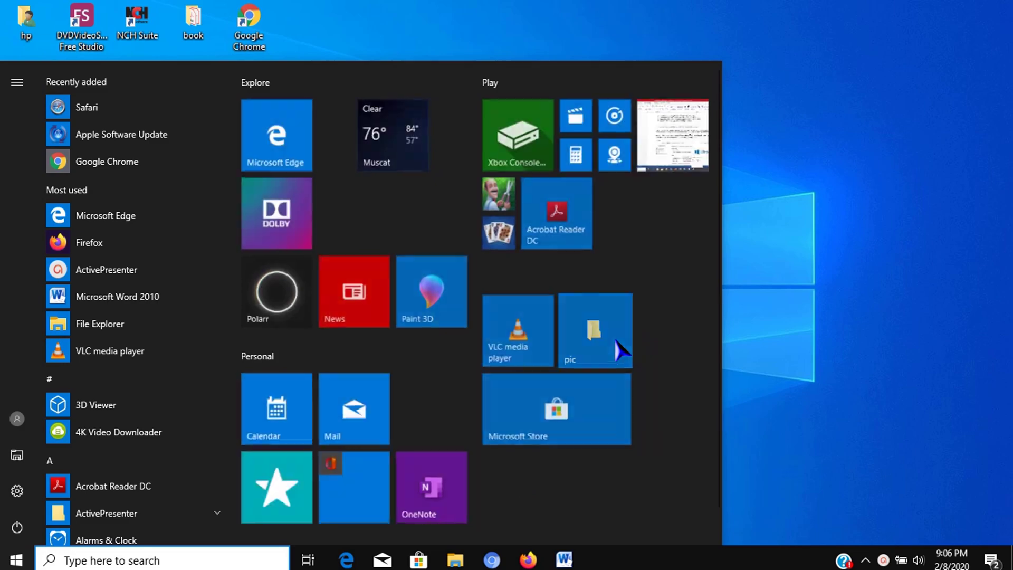
pyautogui.moveTo(354, 296)
pyautogui.mouseDown()
pyautogui.moveTo(344, 287)
pyautogui.moveTo(355, 211)
pyautogui.mouseUp()
pyautogui.moveTo(431, 290)
pyautogui.mouseDown()
pyautogui.moveTo(427, 248)
pyautogui.moveTo(437, 238)
pyautogui.mouseUp()
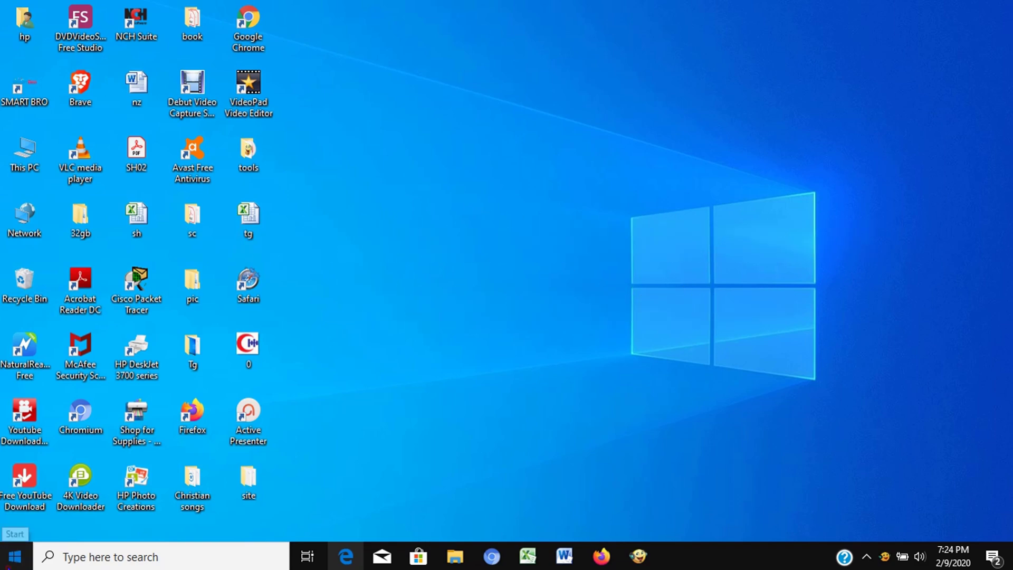
# In Settings > Personalization > Colors, try the dark green accent colour.
pyautogui.click(15, 556)
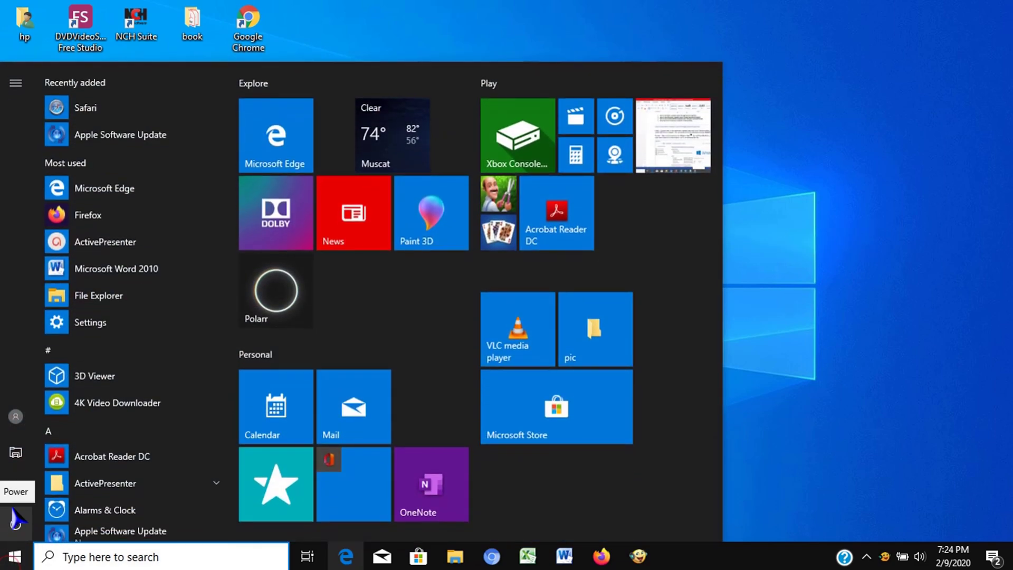
pyautogui.click(16, 499)
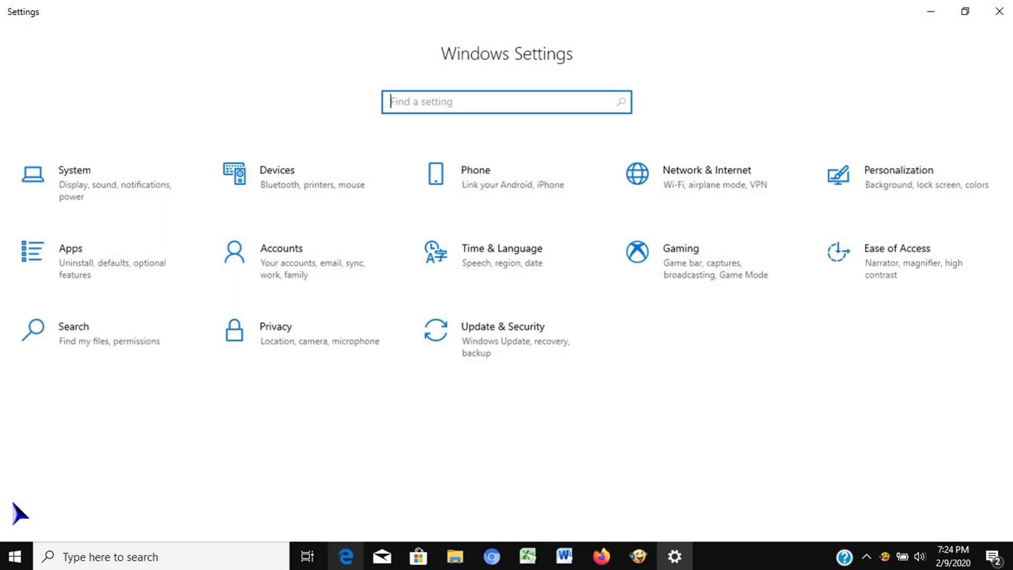
pyautogui.click(875, 192)
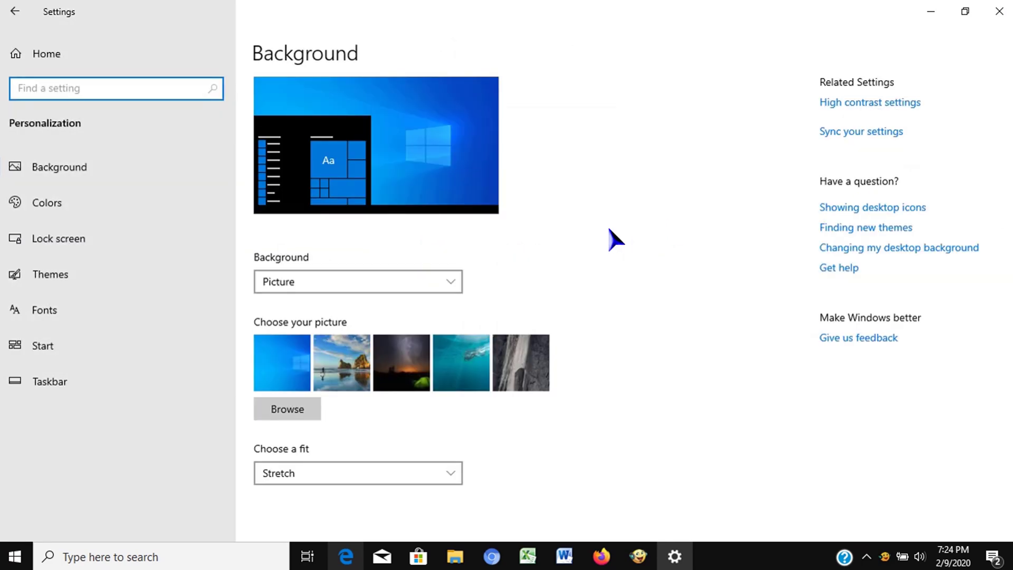
pyautogui.click(62, 204)
pyautogui.scroll(-5, 361, 280)
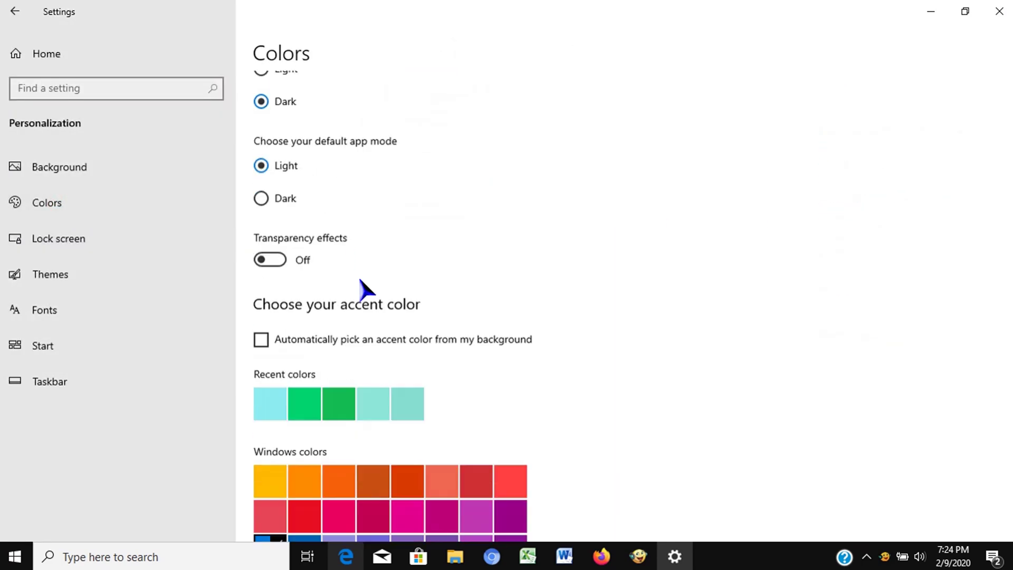
pyautogui.scroll(-2, 361, 287)
pyautogui.scroll(-2, 366, 362)
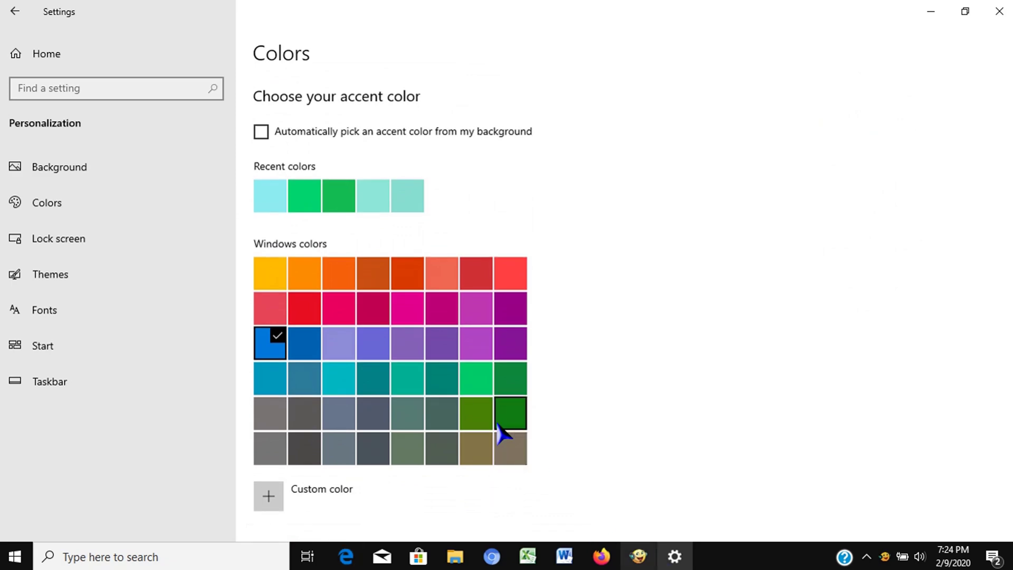
pyautogui.click(476, 380)
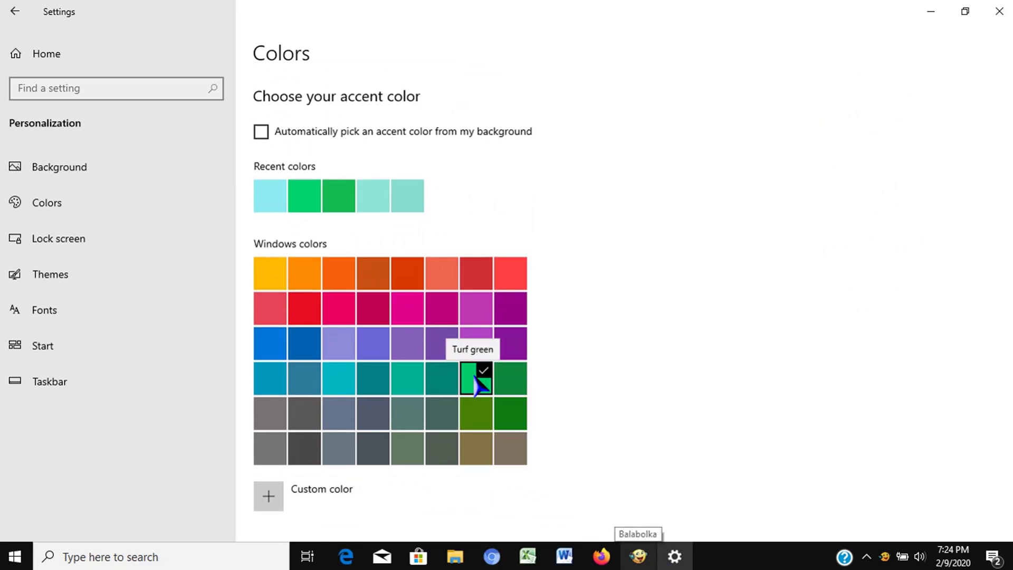
# Apply a custom aqua accent colour, preview it on Start, then restore Default blue.
pyautogui.click(321, 493)
pyautogui.click(482, 189)
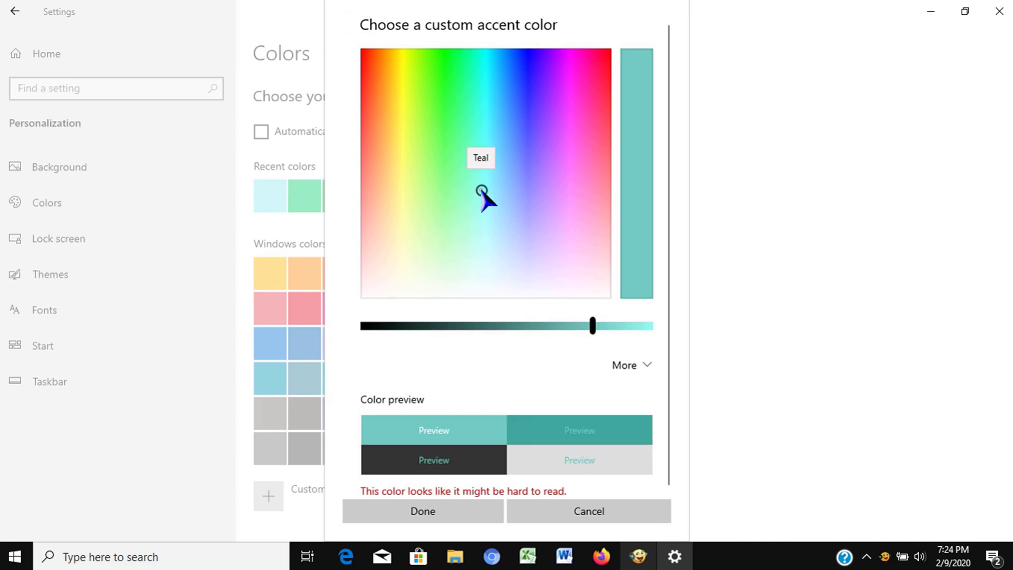
pyautogui.moveTo(592, 326); pyautogui.dragTo(639, 327)
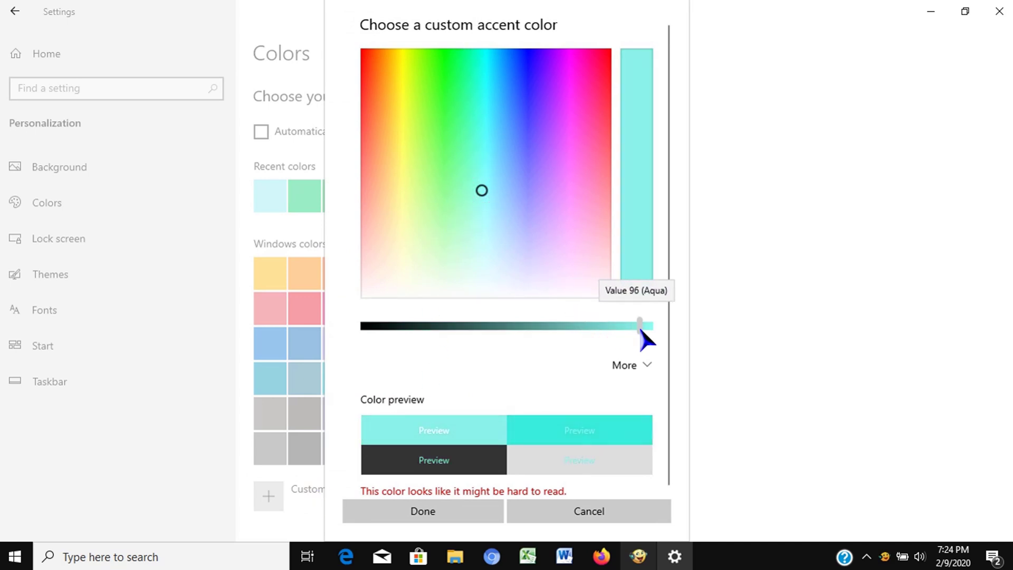
pyautogui.click(457, 505)
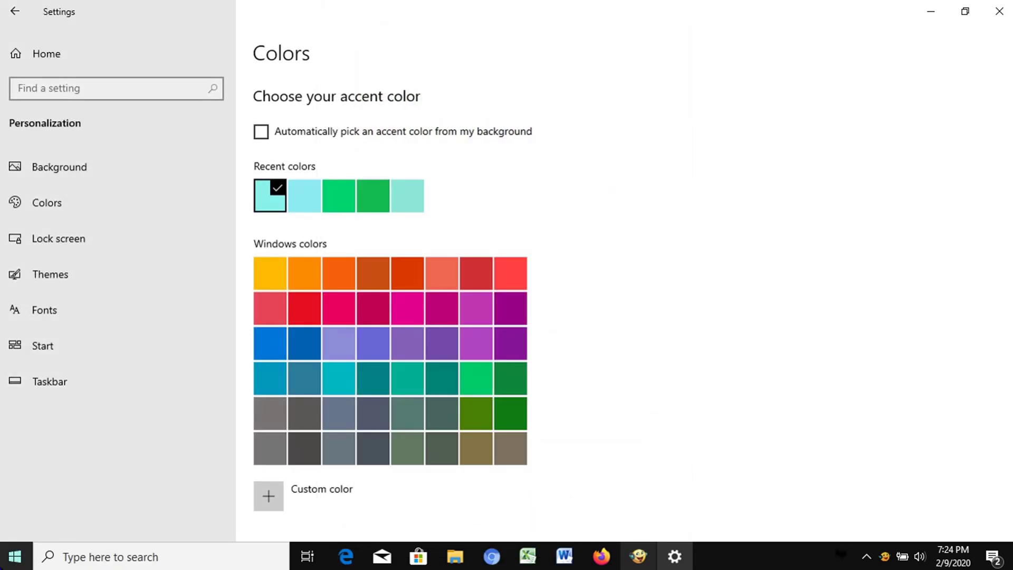
pyautogui.click(6, 564)
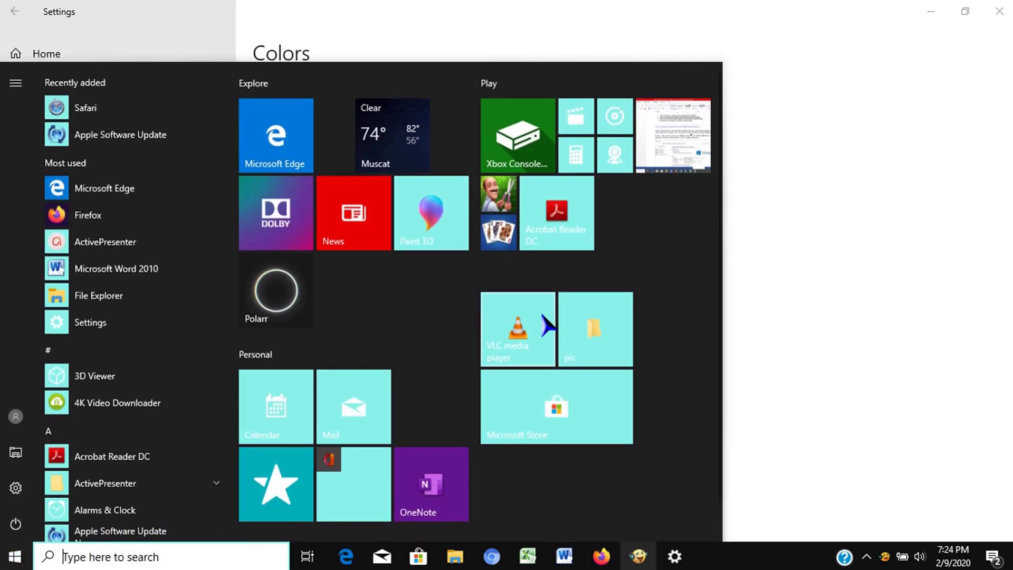
pyautogui.click(679, 558)
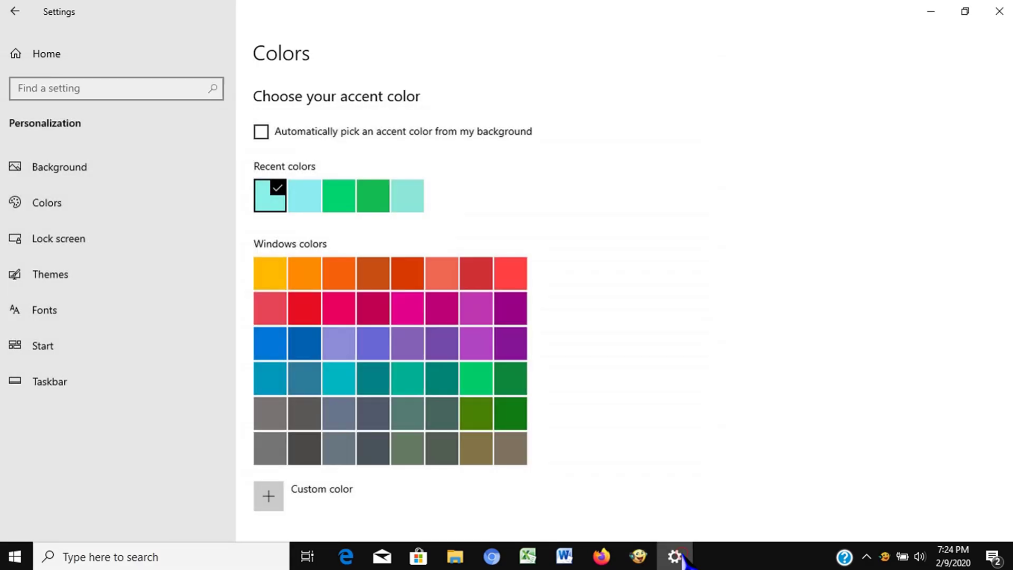
pyautogui.click(284, 342)
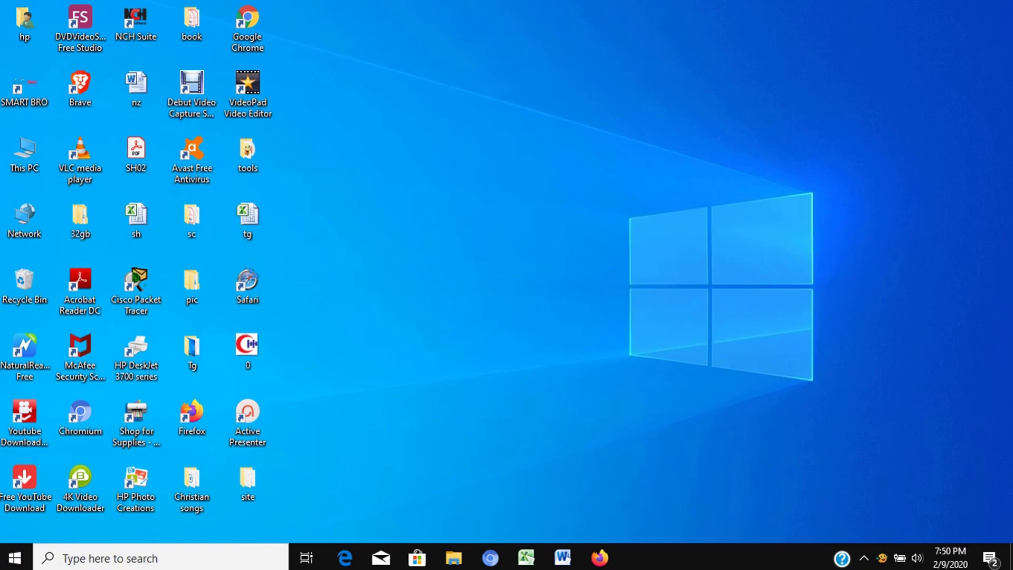
# Open 'Choose which folders appear on Start' under Settings > Personalization > Start.
pyautogui.click(15, 558)
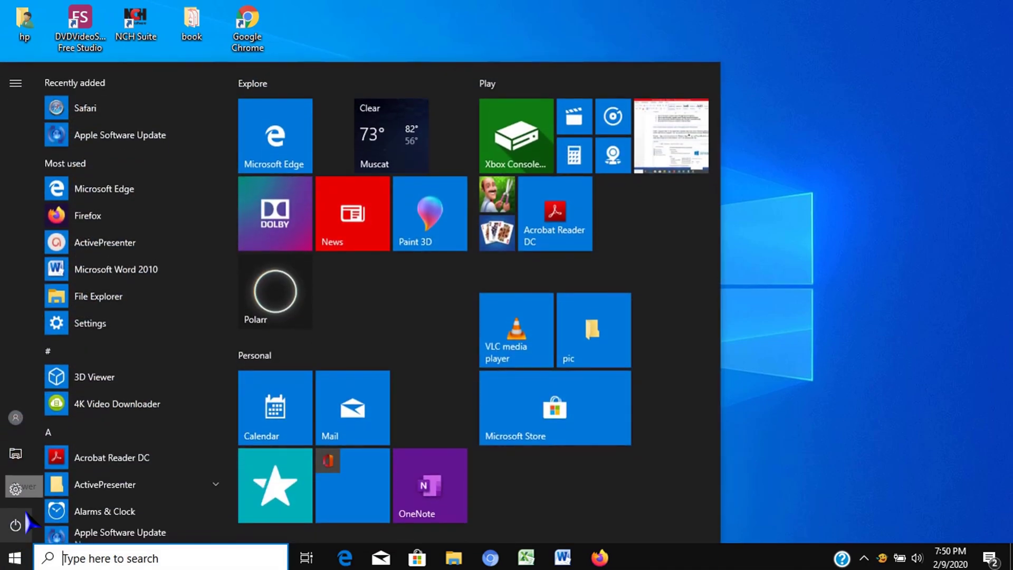
pyautogui.moveTo(28, 521)
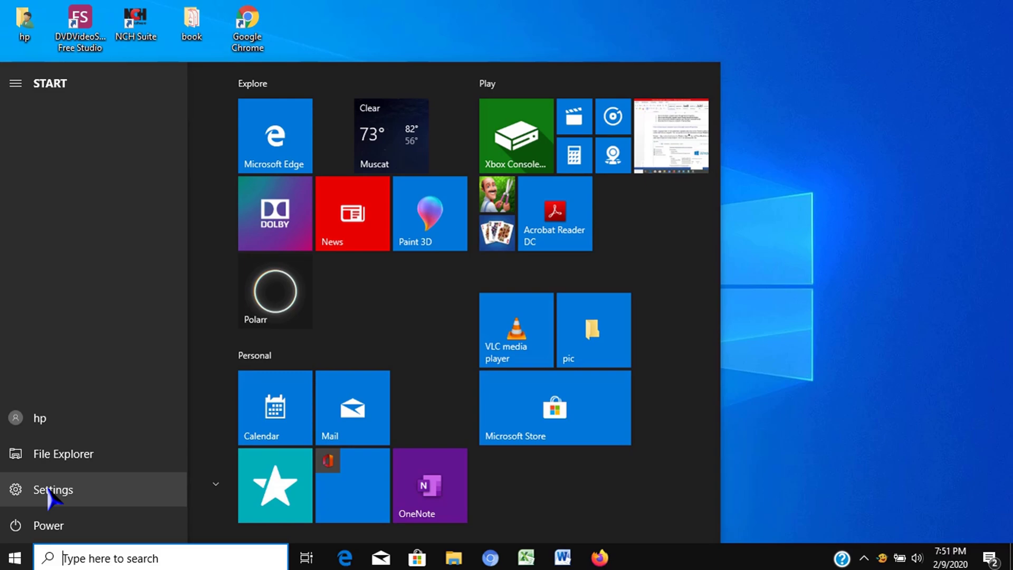
pyautogui.click(20, 488)
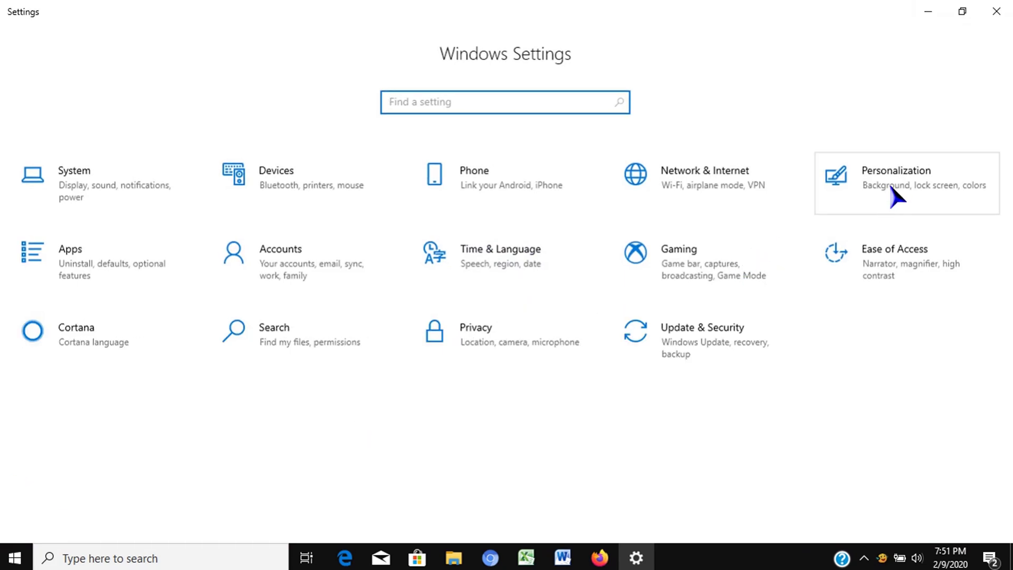
pyautogui.click(892, 184)
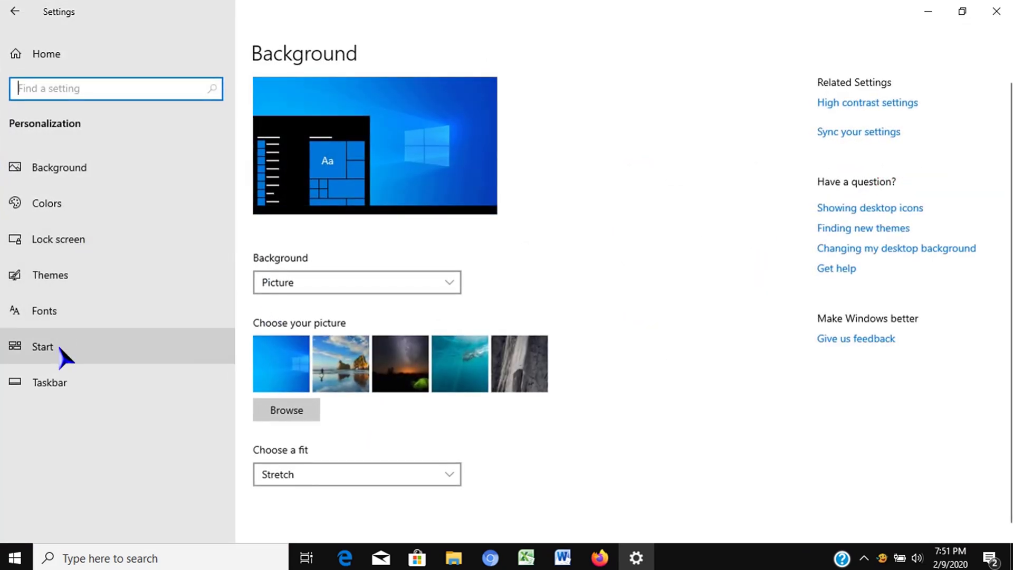
pyautogui.click(59, 346)
pyautogui.click(319, 441)
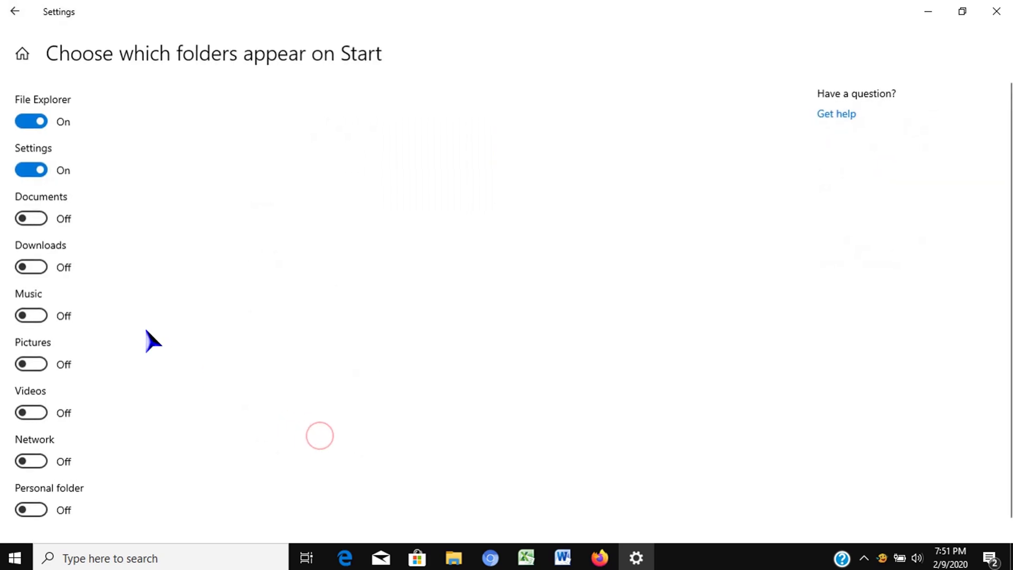
# Turn on Documents and Pictures, close Settings, and check the new folders on Start.
pyautogui.click(38, 222)
pyautogui.click(40, 365)
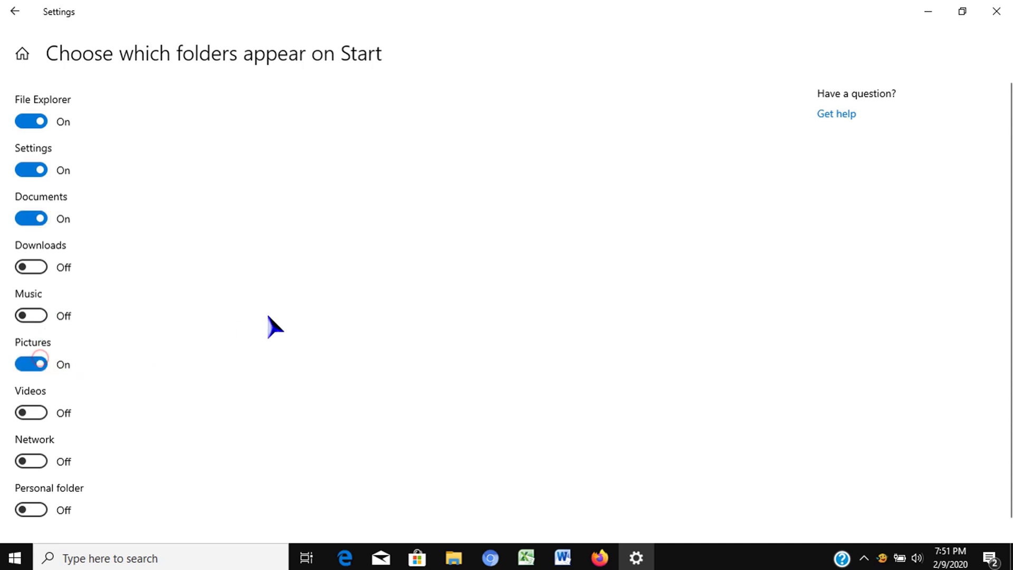
pyautogui.click(997, 11)
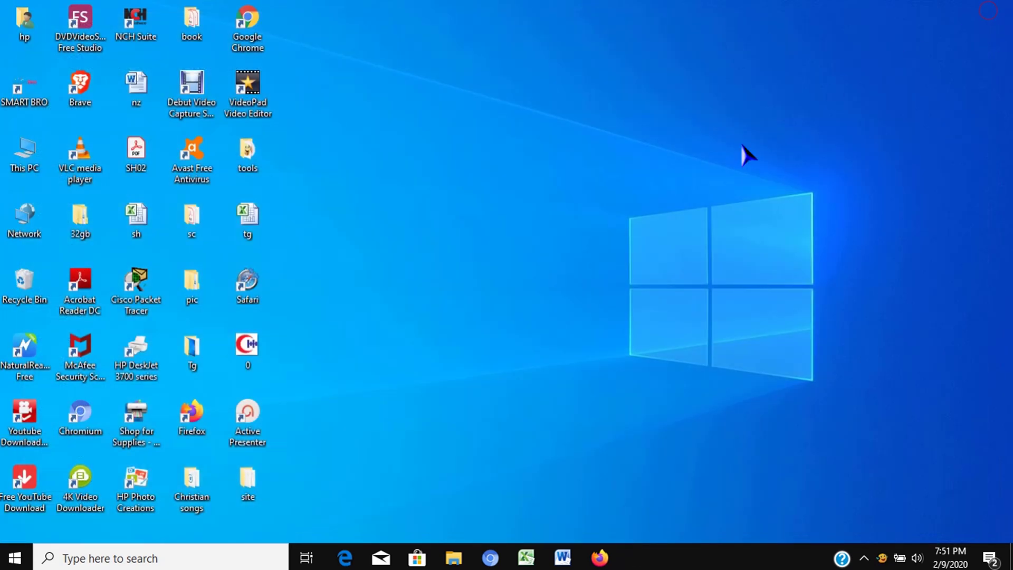
pyautogui.click(4, 560)
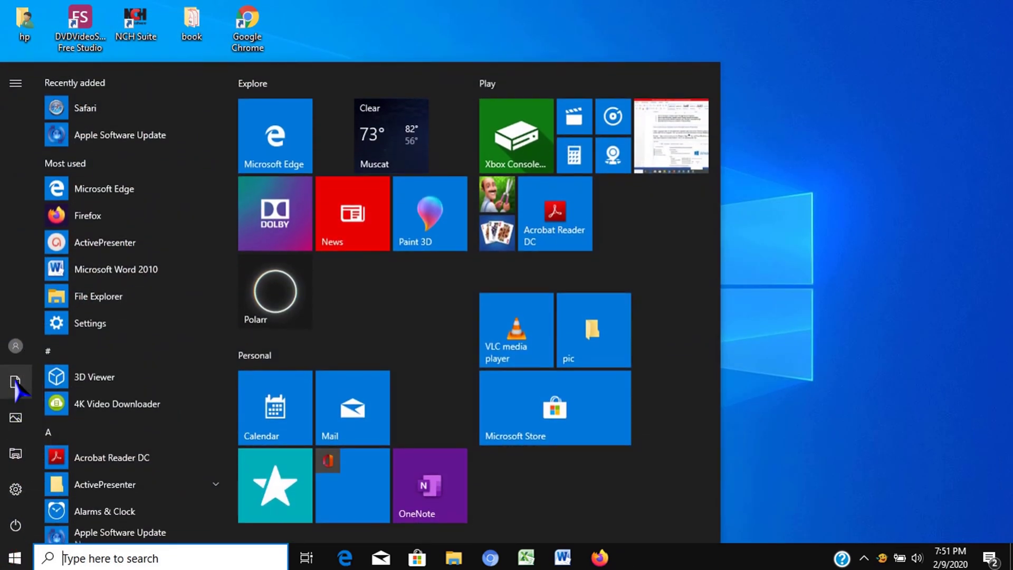
pyautogui.moveTo(9, 385)
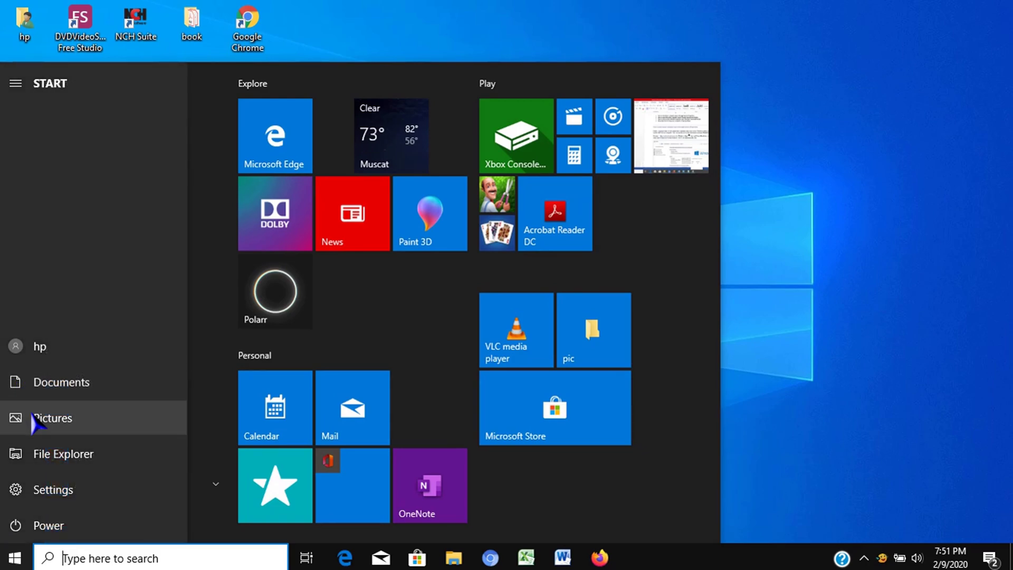
pyautogui.click(776, 372)
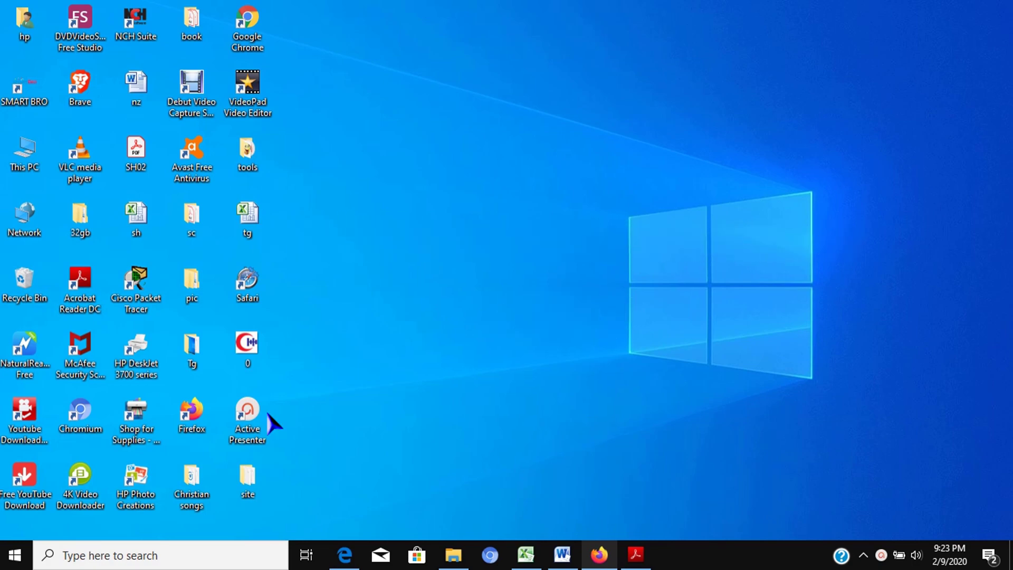
# Name the tile group holding VLC and pic 'My Folders'.
pyautogui.click(14, 555)
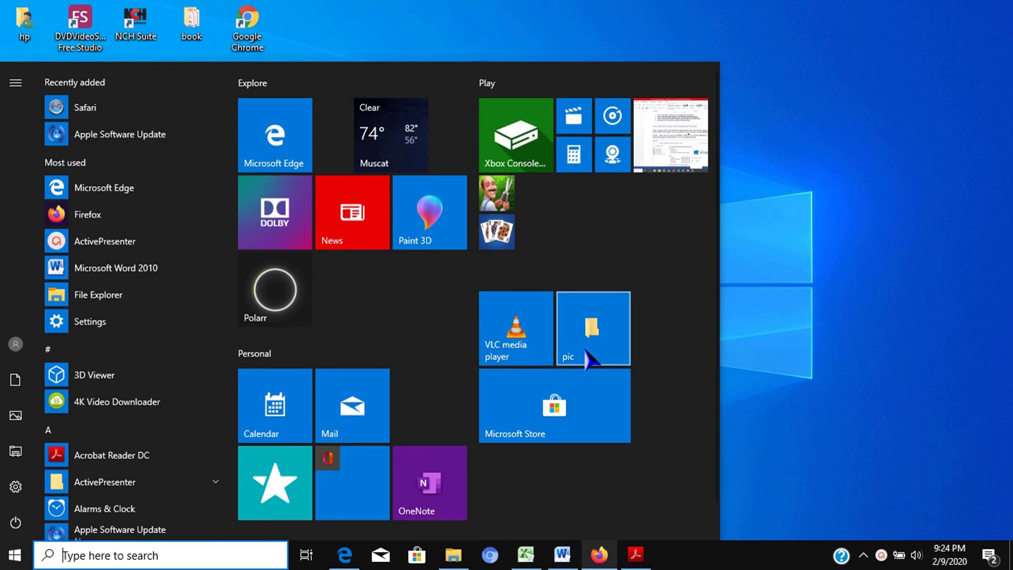
pyautogui.click(514, 280)
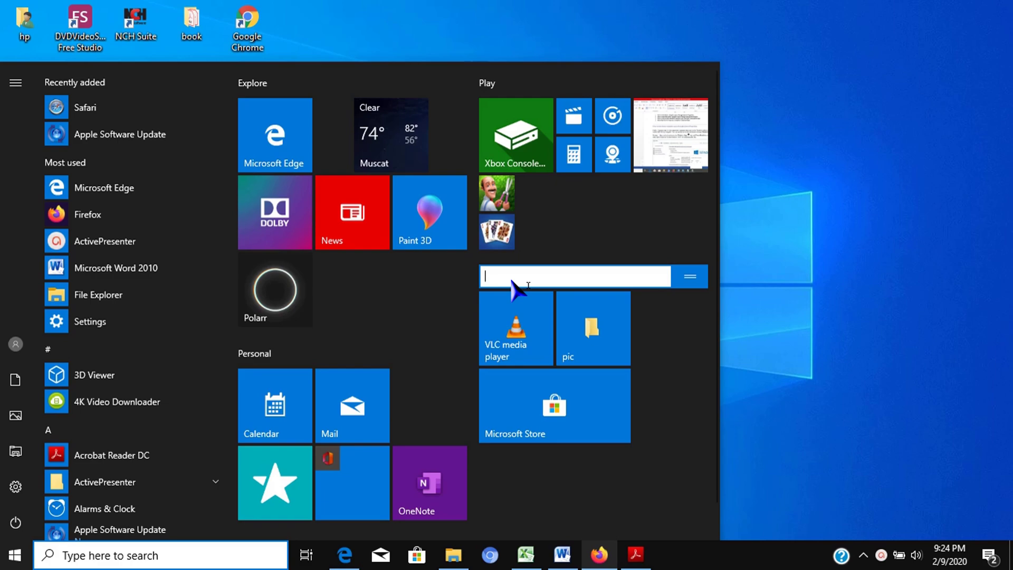
pyautogui.write('My Folders')
pyautogui.click(672, 356)
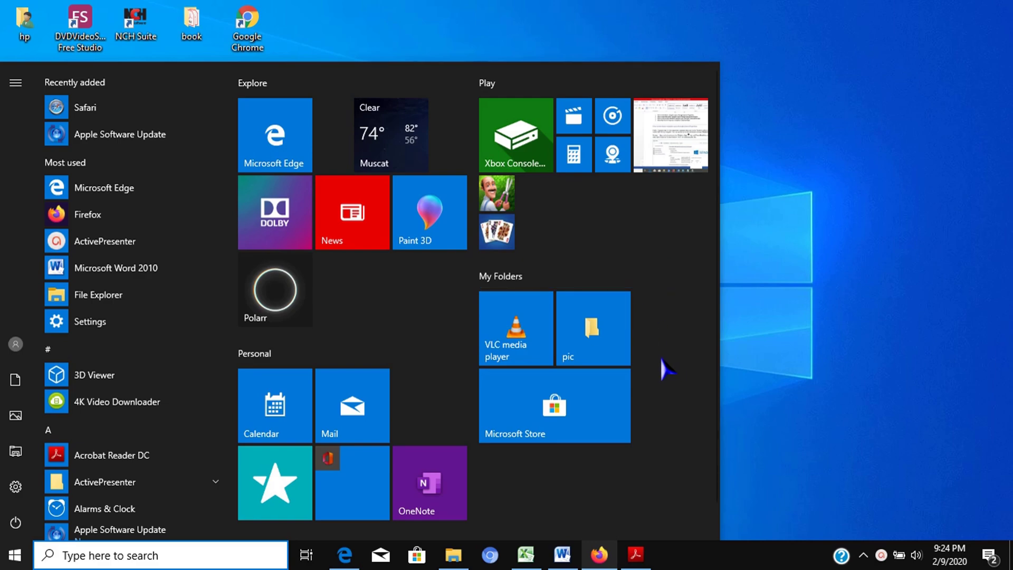
# Rename the Personal tile group to 'My Tools'.
pyautogui.click(292, 354)
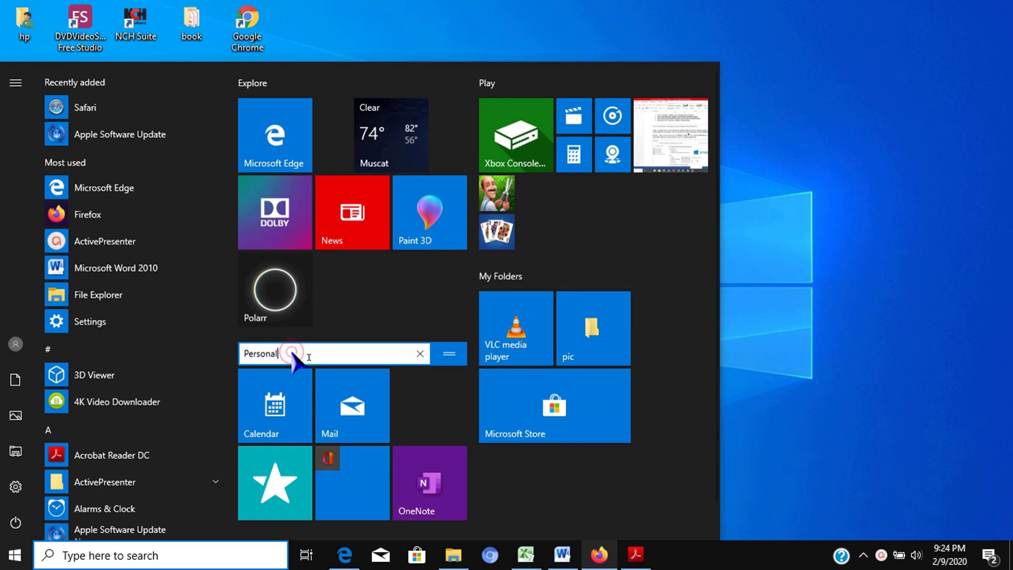
pyautogui.press('BackSpace')
pyautogui.press('BackSpace')
pyautogui.press('BackSpace')
pyautogui.press('BackSpace')
pyautogui.press('BackSpace')
pyautogui.press('BackSpace')
pyautogui.press('BackSpace')
pyautogui.press('BackSpace')
pyautogui.write('My Tool')
pyautogui.press('Return')
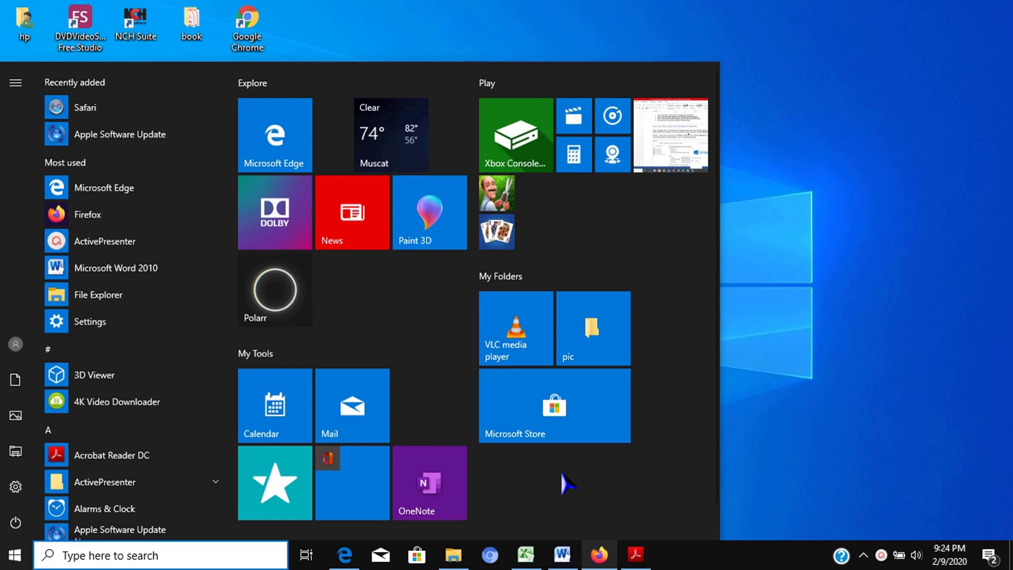
pyautogui.click(754, 323)
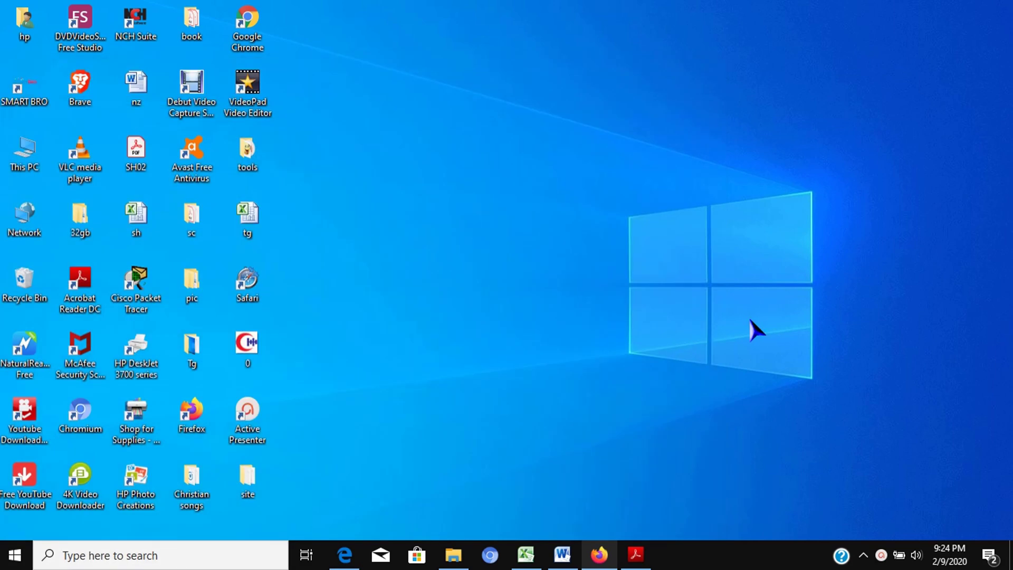